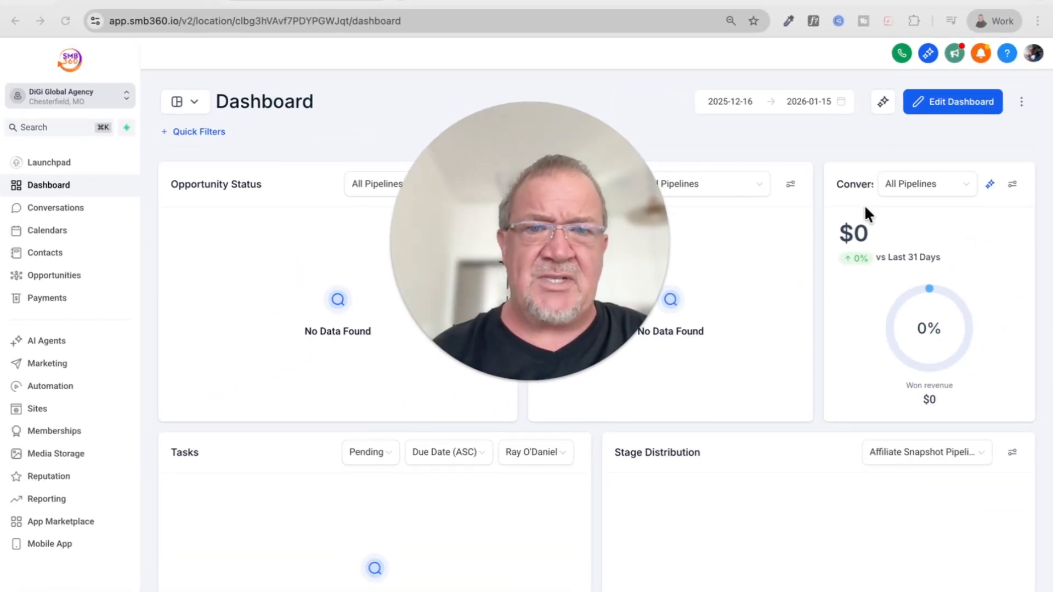
{"action": "left_click", "coordinate": [513, 379]}
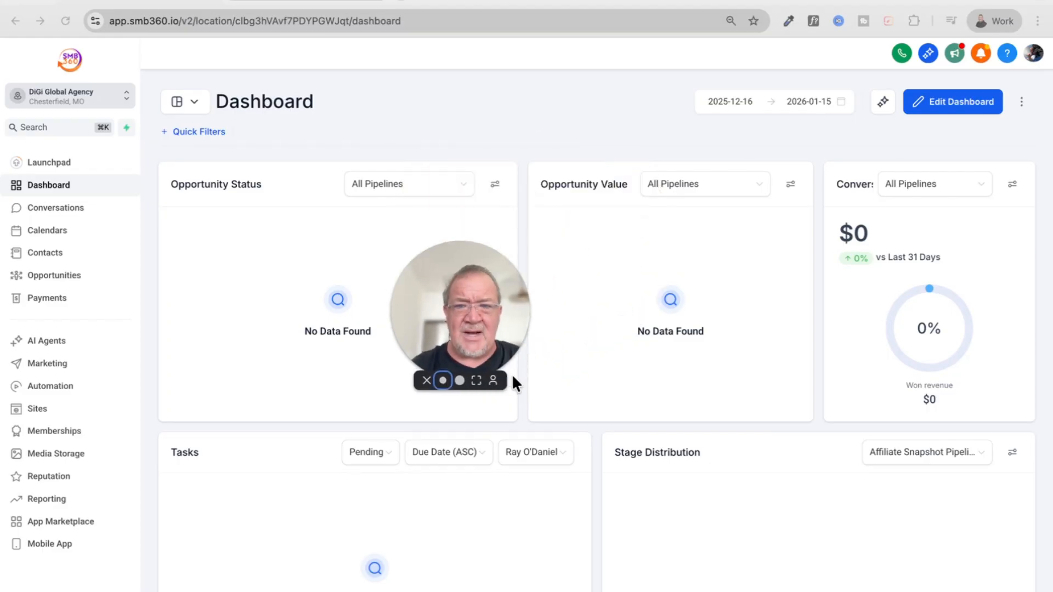
{"action": "left_click_drag", "start_coordinate": [470, 340], "coordinate": [976, 586]}
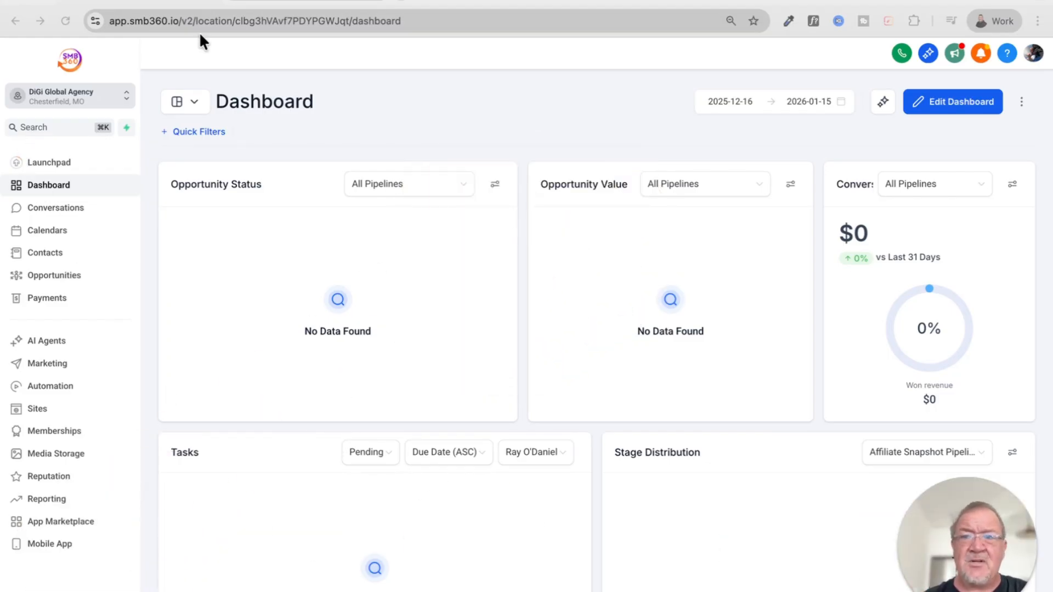
Step: Open Media Storage and copy the link of the video AI Employee Demo 1.mp4
{"action": "left_click", "coordinate": [36, 408]}
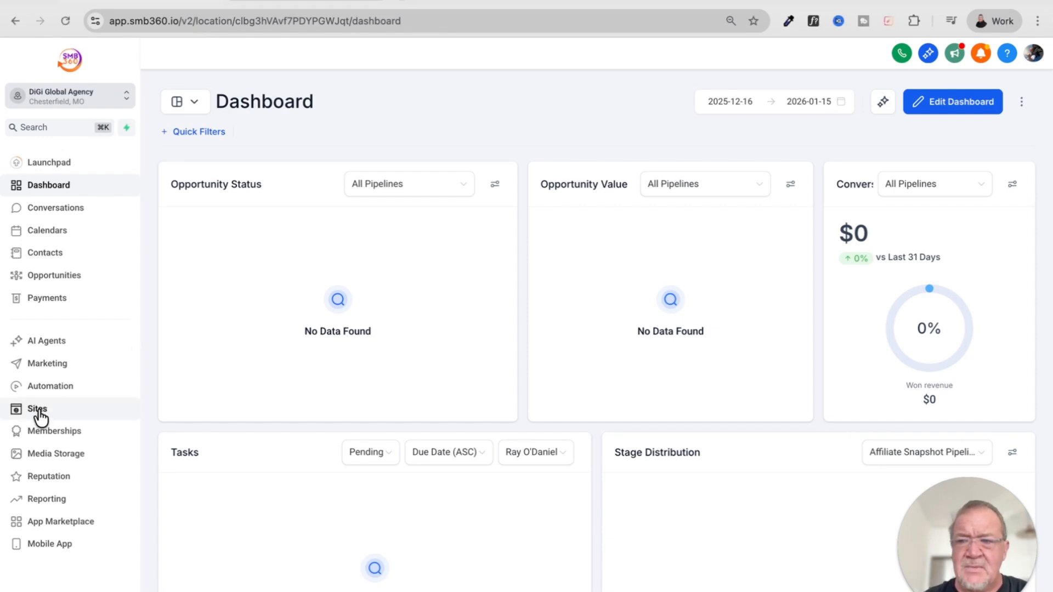
{"action": "left_click", "coordinate": [53, 454]}
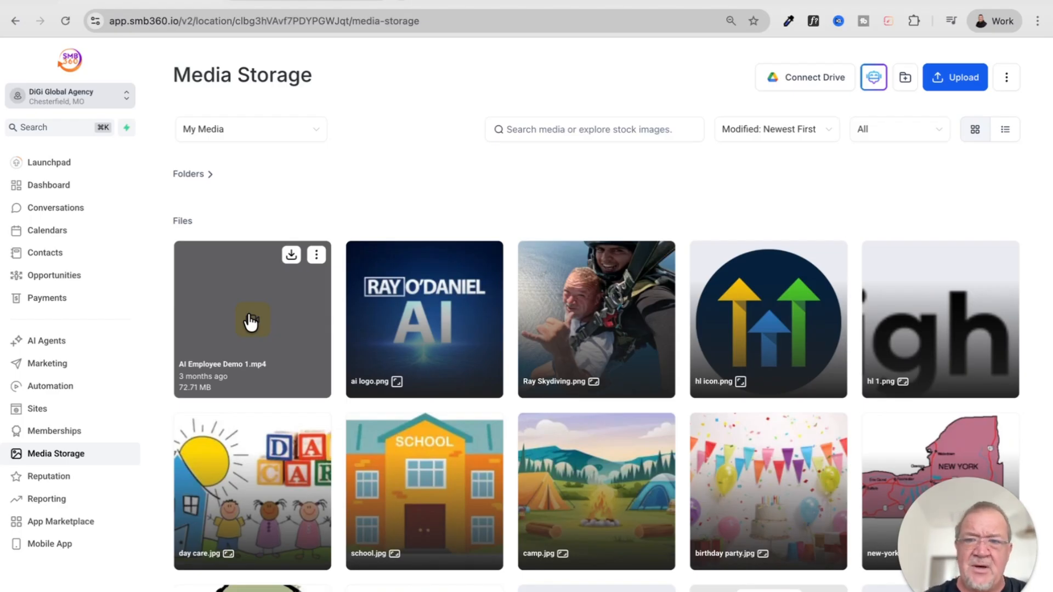
{"action": "left_click", "coordinate": [316, 254]}
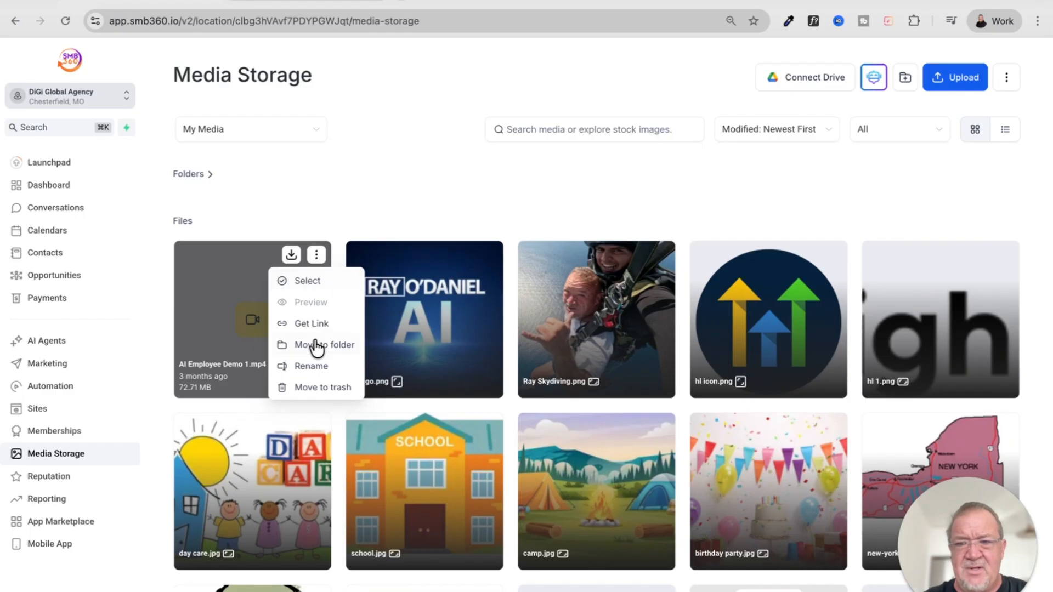
{"action": "left_click", "coordinate": [305, 324]}
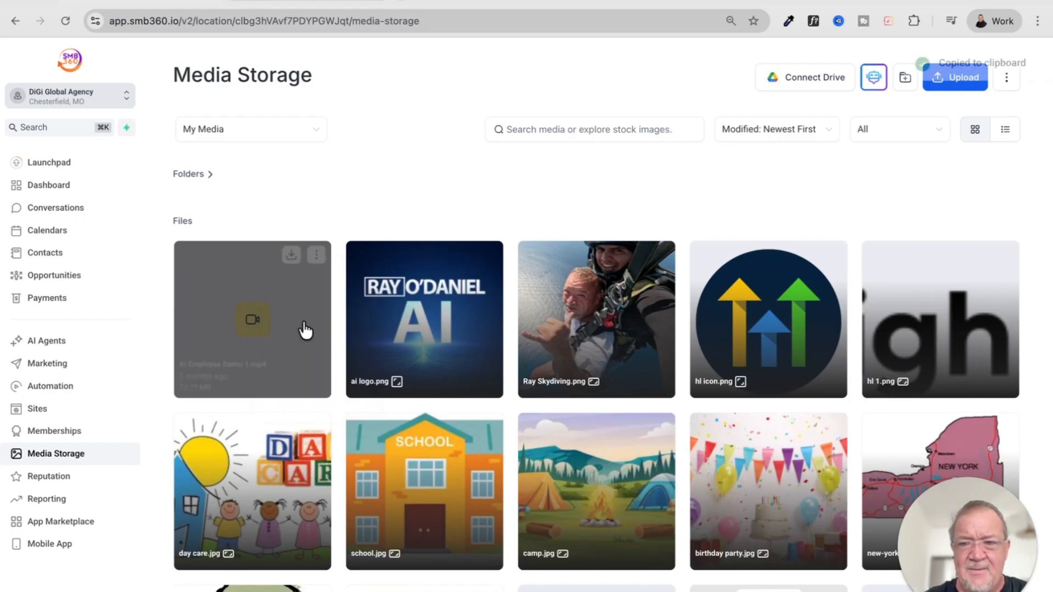
Step: Load the copied video link in a new browser tab and play the video
{"action": "key", "text": "super+t"}
{"action": "left_click", "coordinate": [404, 18]}
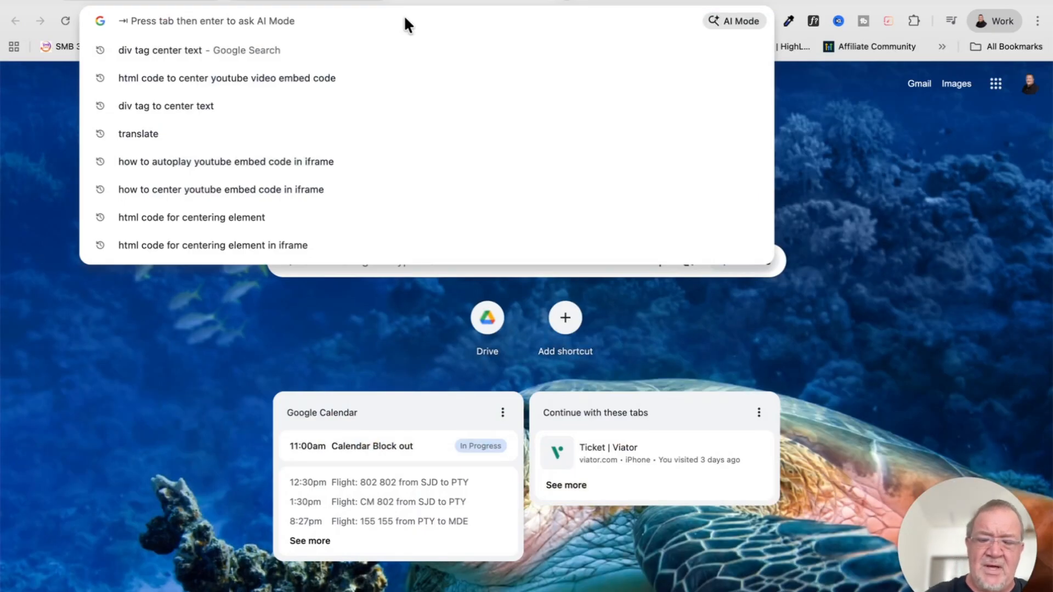
{"action": "key", "text": "super+v"}
{"action": "key", "text": "Return"}
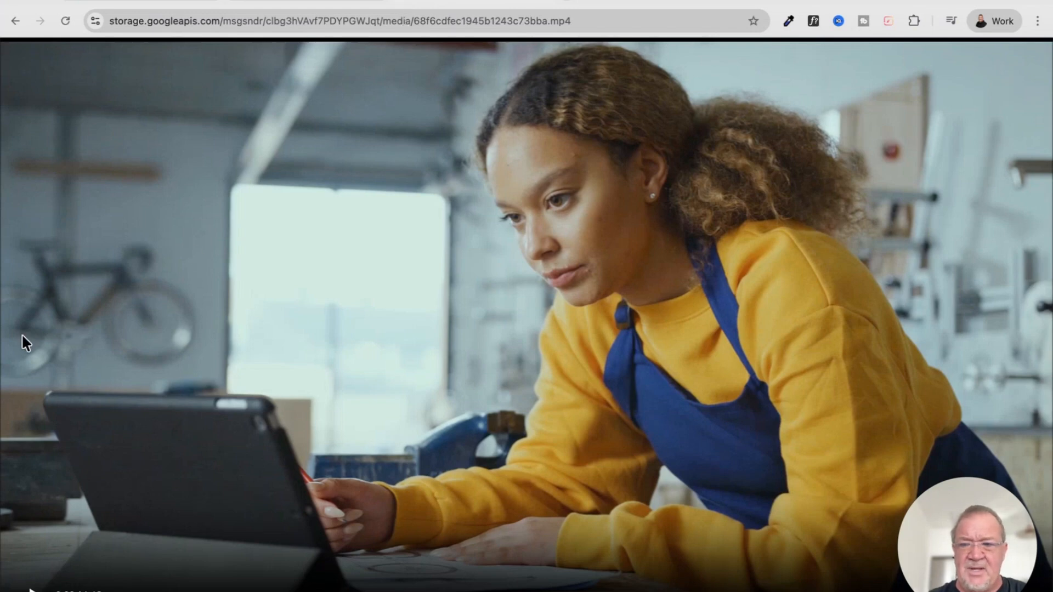
{"action": "left_click", "coordinate": [31, 589]}
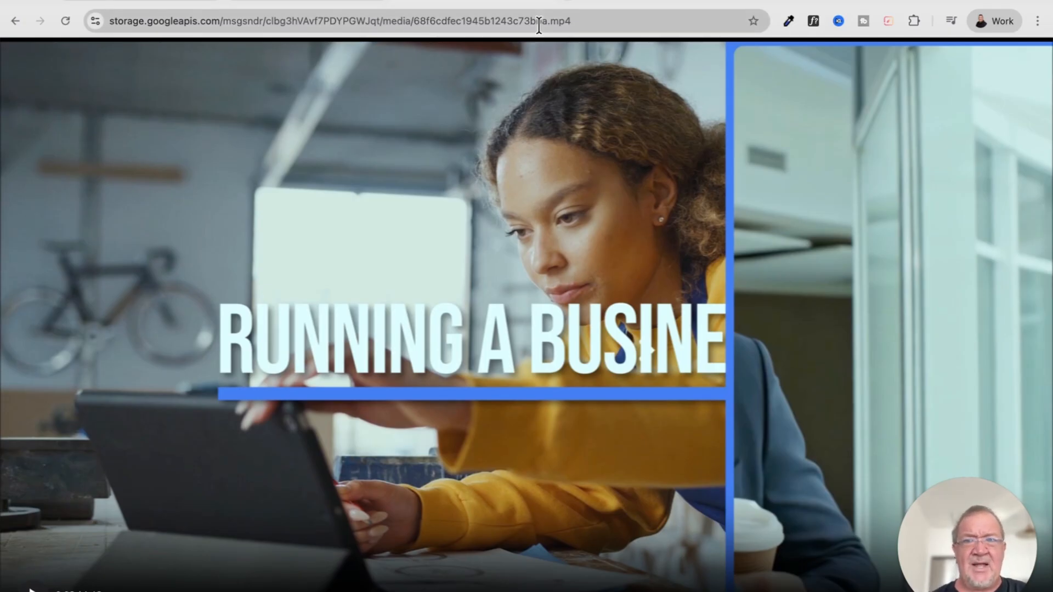
Step: Load the same stored video link again in another new browser tab
{"action": "left_click", "coordinate": [613, 23]}
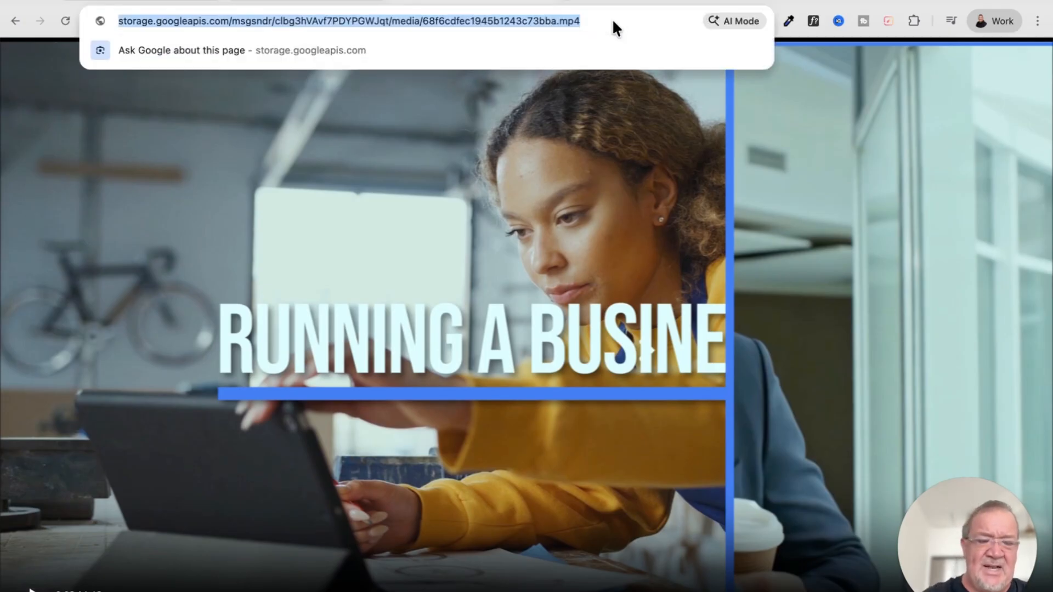
{"action": "key", "text": "Return"}
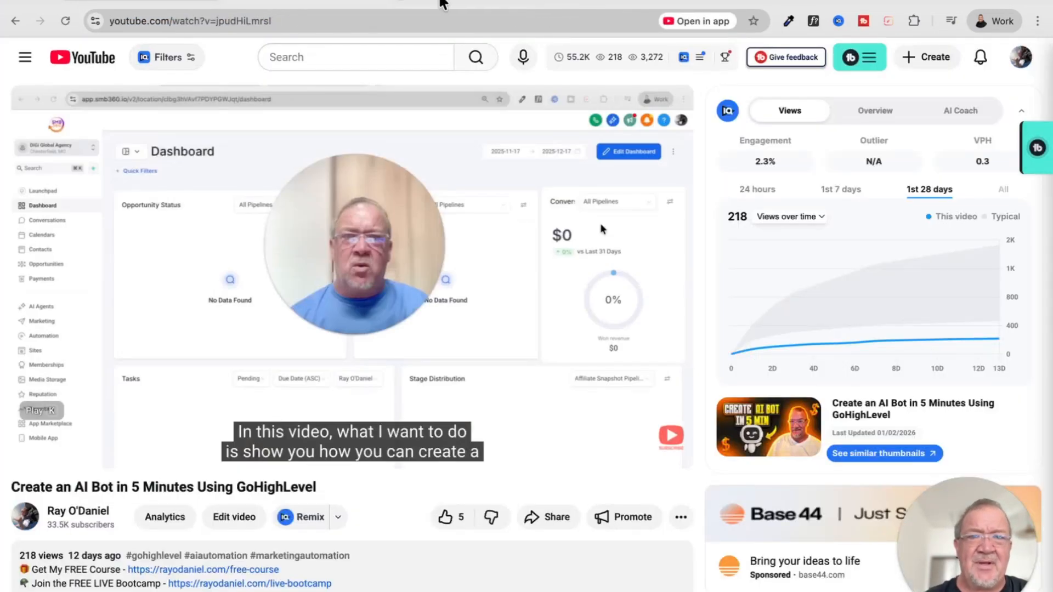
{"action": "left_click", "coordinate": [404, 3]}
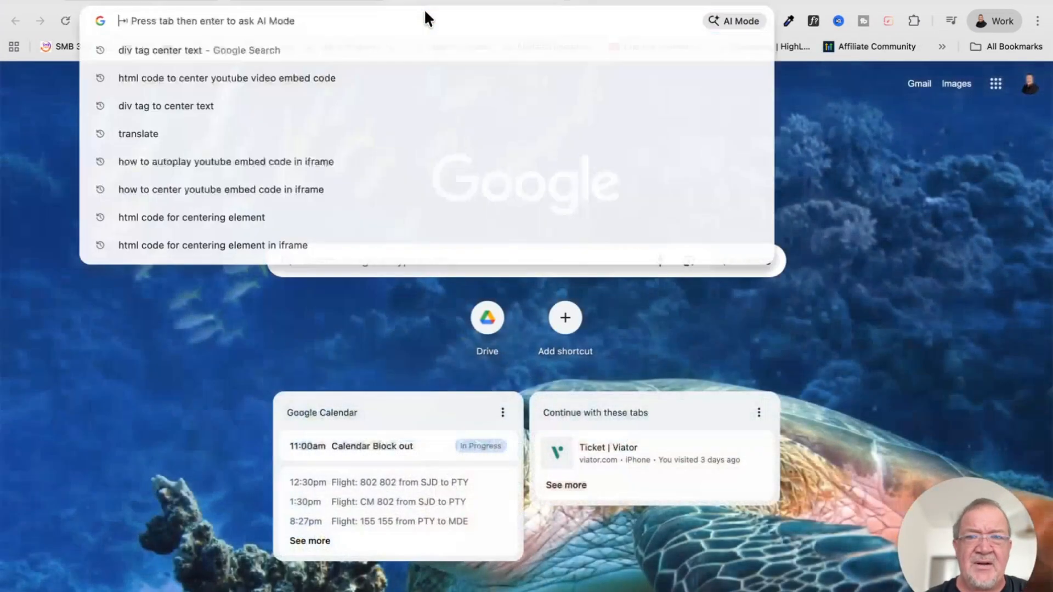
{"action": "key", "text": "ctrl+v"}
{"action": "key", "text": "Return"}
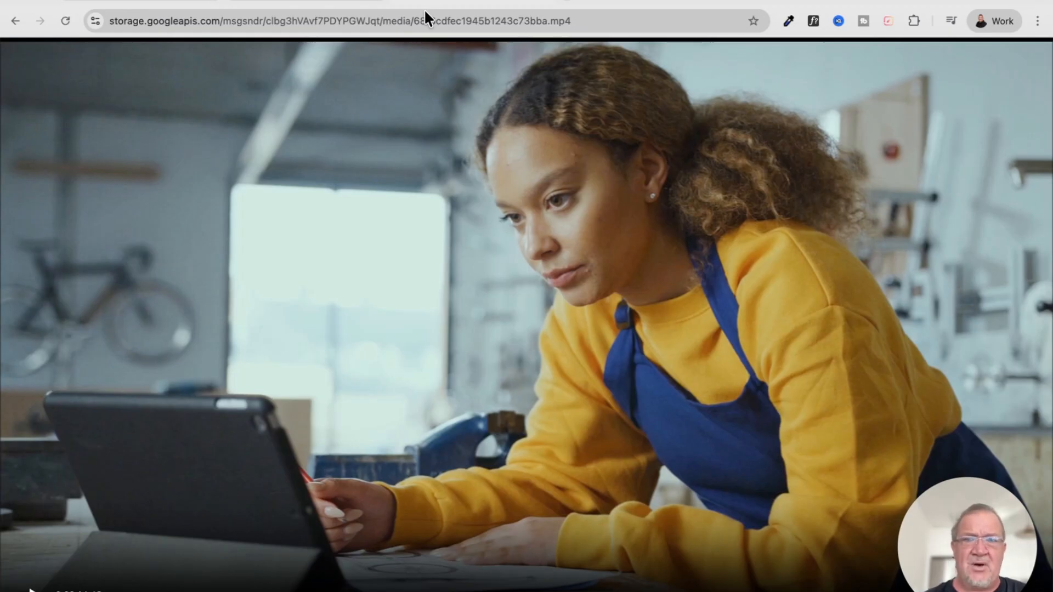
Step: Append ?autoplay=yes to the end of the mp4 video's URL and load it
{"action": "left_click", "coordinate": [588, 21]}
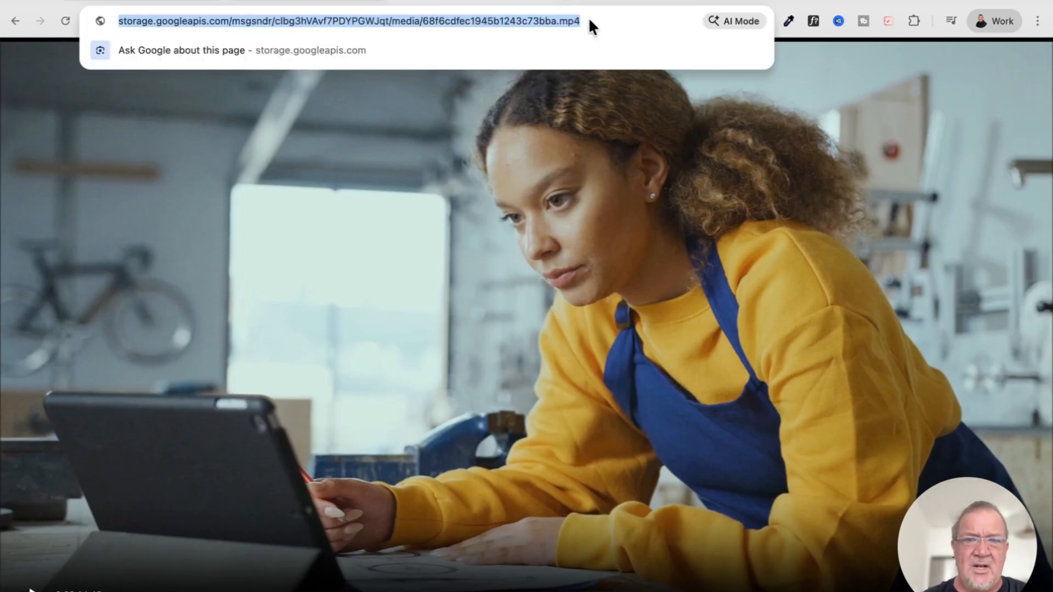
{"action": "left_click", "coordinate": [602, 21]}
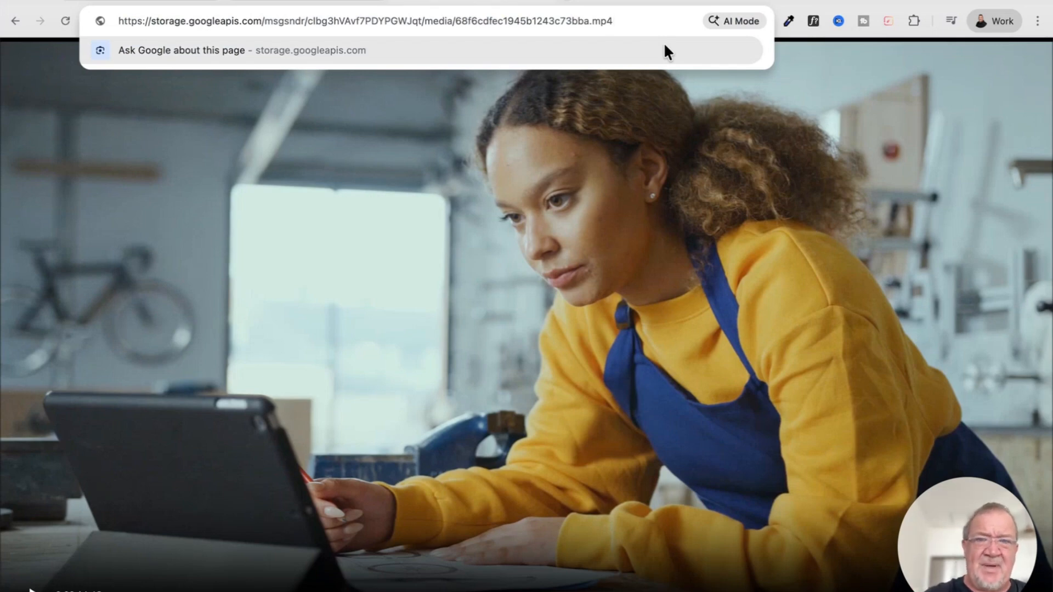
{"action": "type", "text": "?"}
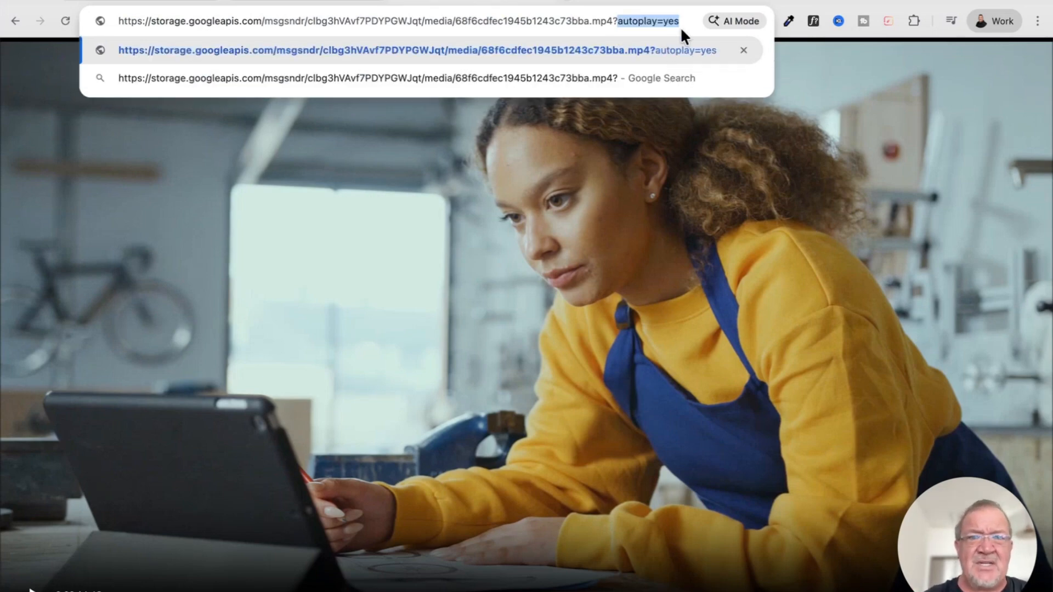
{"action": "left_click", "coordinate": [680, 25]}
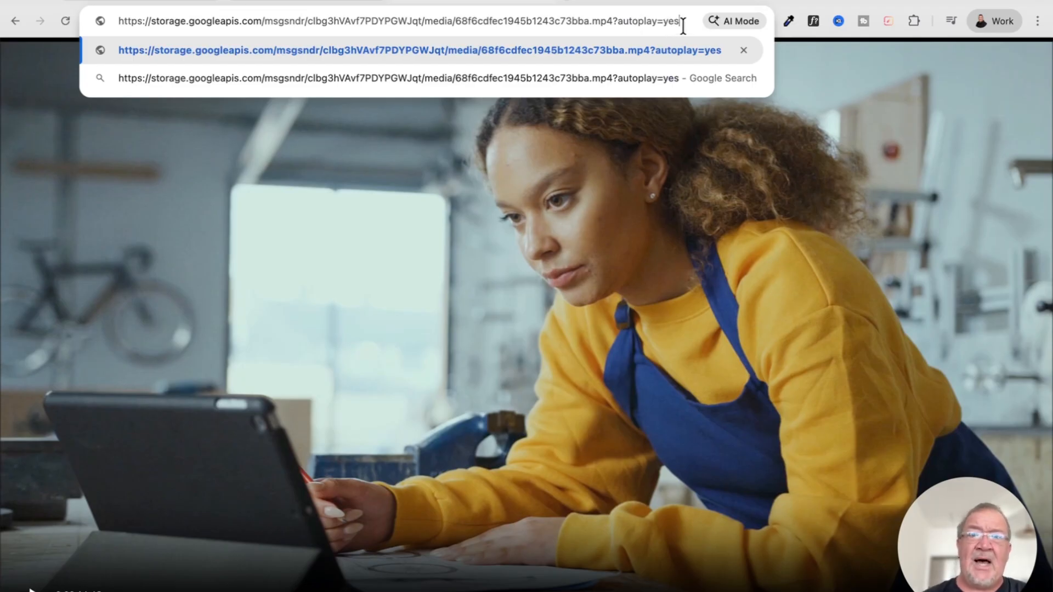
{"action": "key", "text": "Return"}
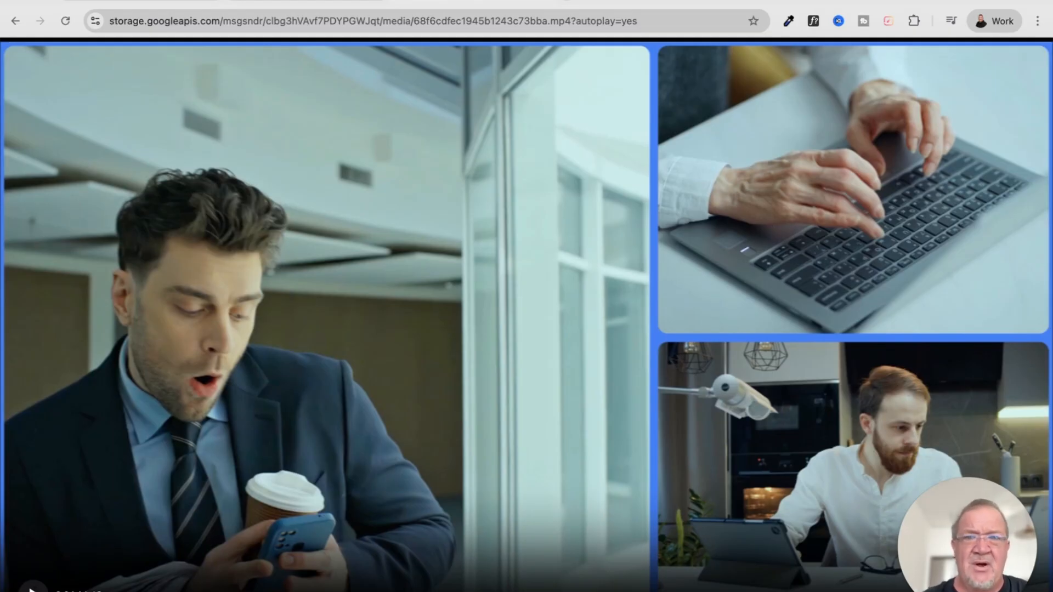
Step: On YouTube, examine the iframe embed code and embed options of "Create an AI Bot in 5 Minutes Using GoHighLevel", and close them
{"action": "left_click", "coordinate": [287, 3]}
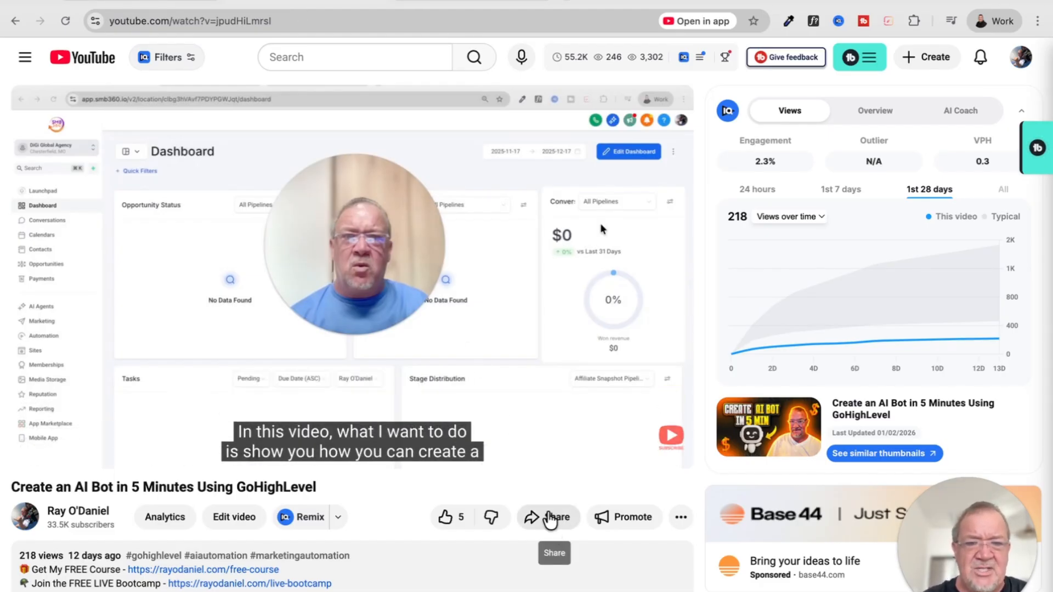
{"action": "left_click", "coordinate": [548, 521]}
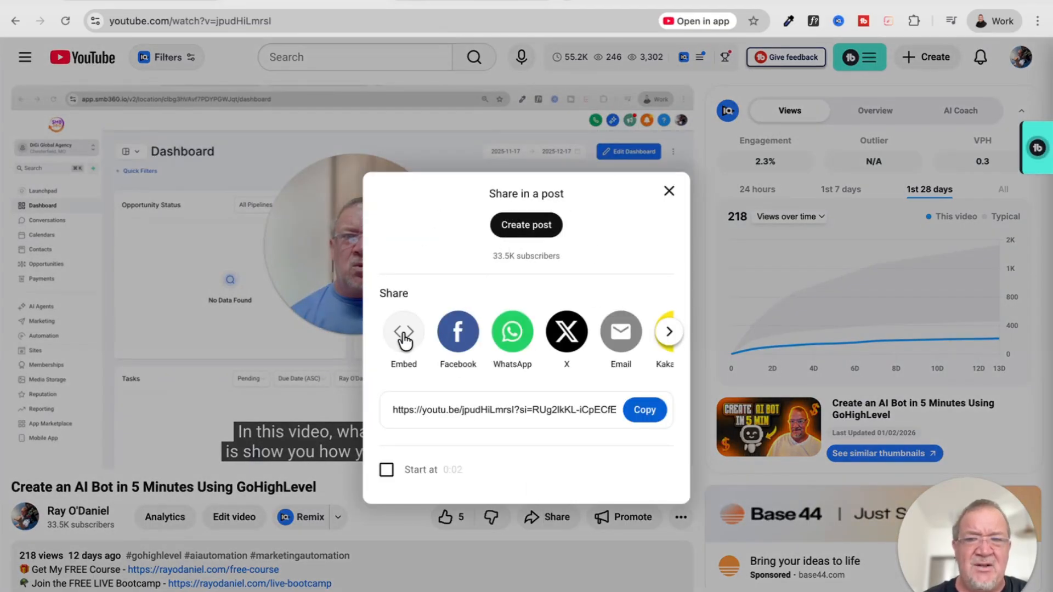
{"action": "left_click", "coordinate": [404, 340]}
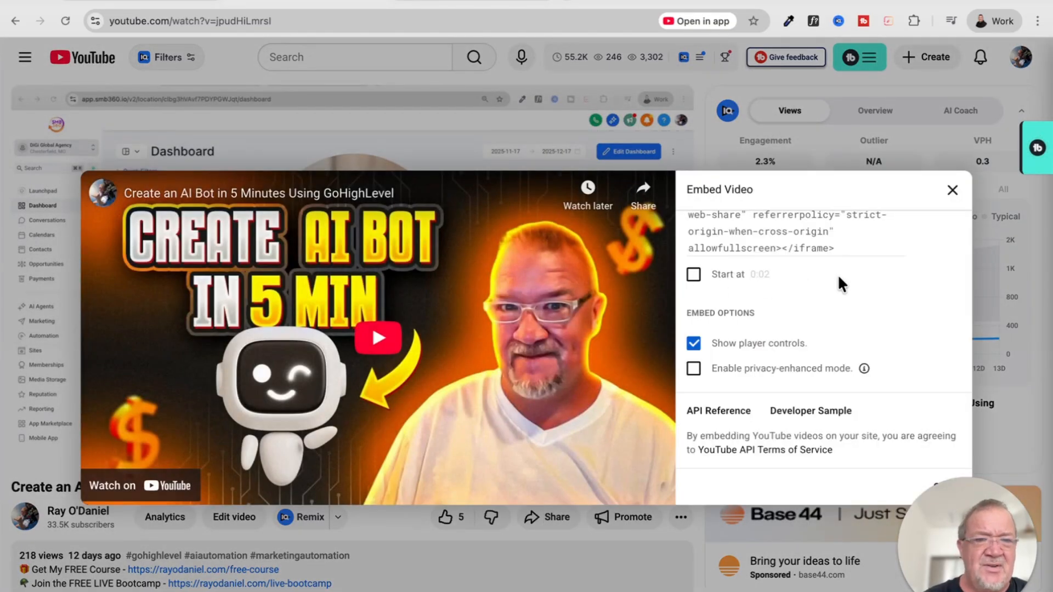
{"action": "scroll", "coordinate": [839, 280], "scroll_direction": "up", "scroll_amount": 3}
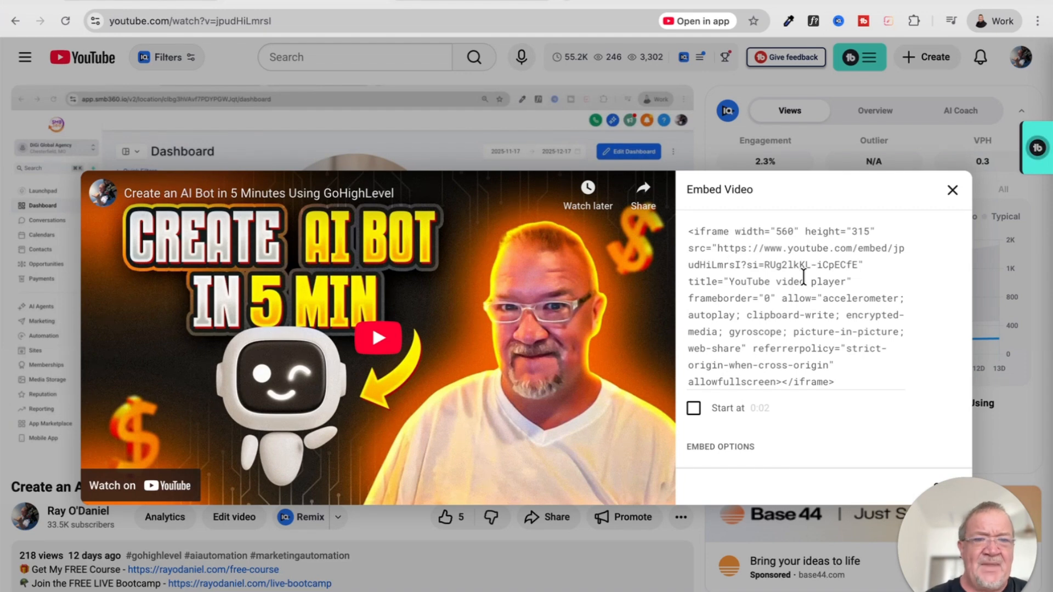
{"action": "left_click", "coordinate": [778, 267]}
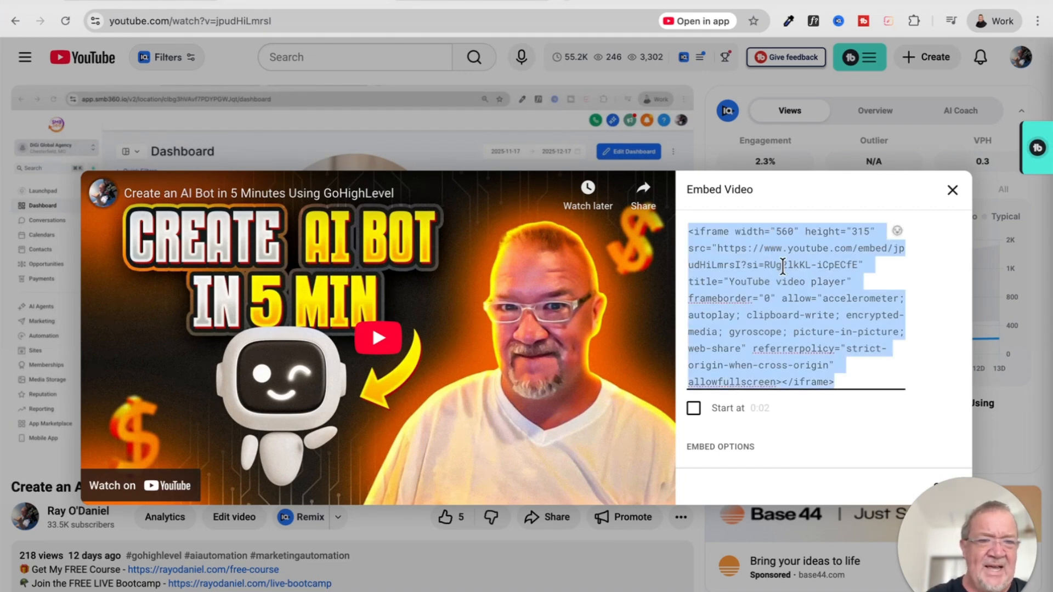
{"action": "left_click", "coordinate": [716, 237]}
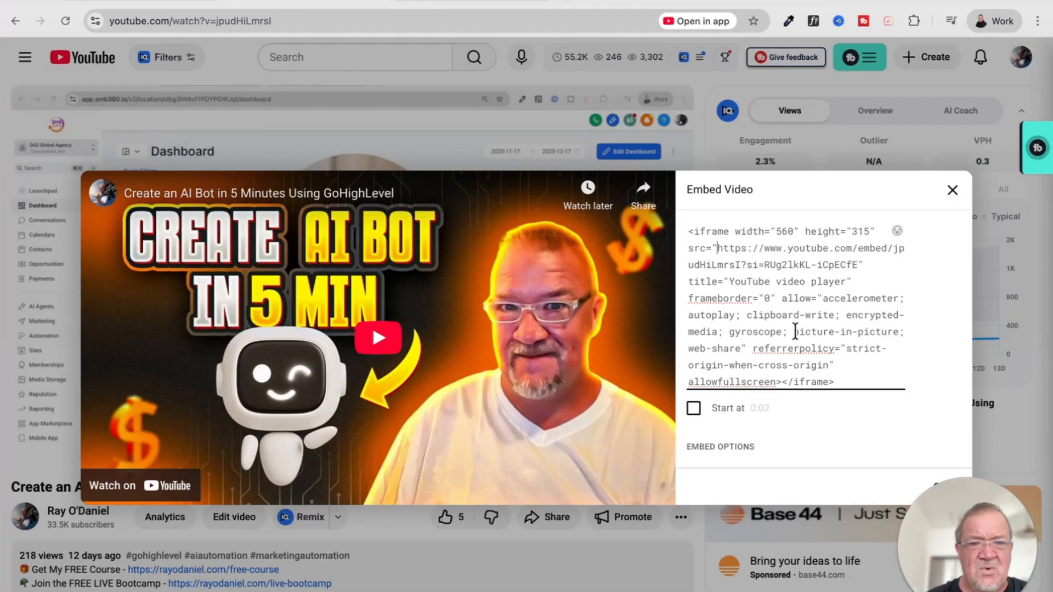
{"action": "scroll", "coordinate": [795, 332], "scroll_direction": "down", "scroll_amount": 3}
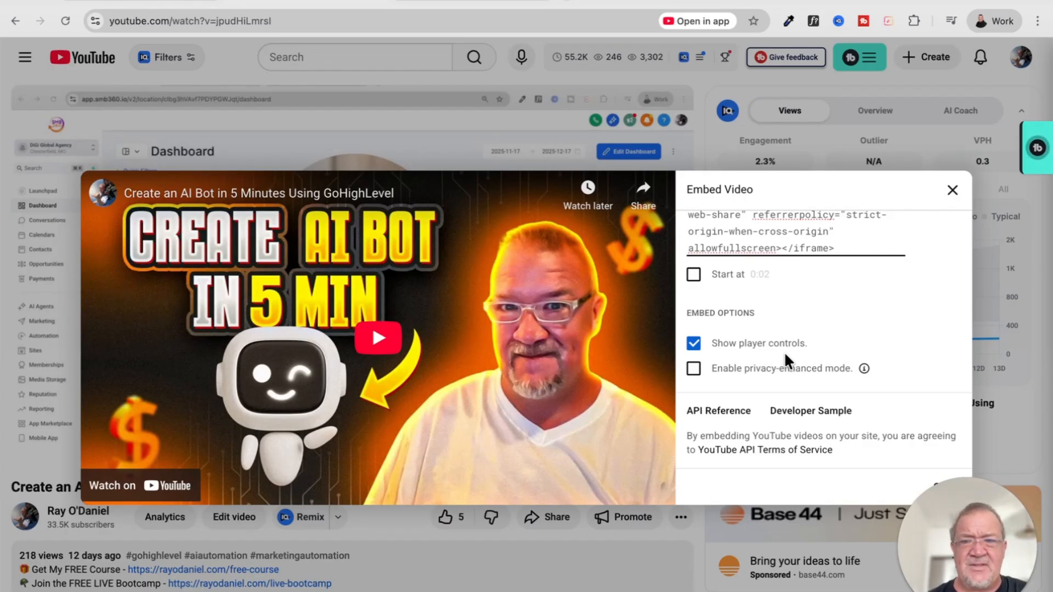
{"action": "scroll", "coordinate": [785, 356], "scroll_direction": "up", "scroll_amount": 3}
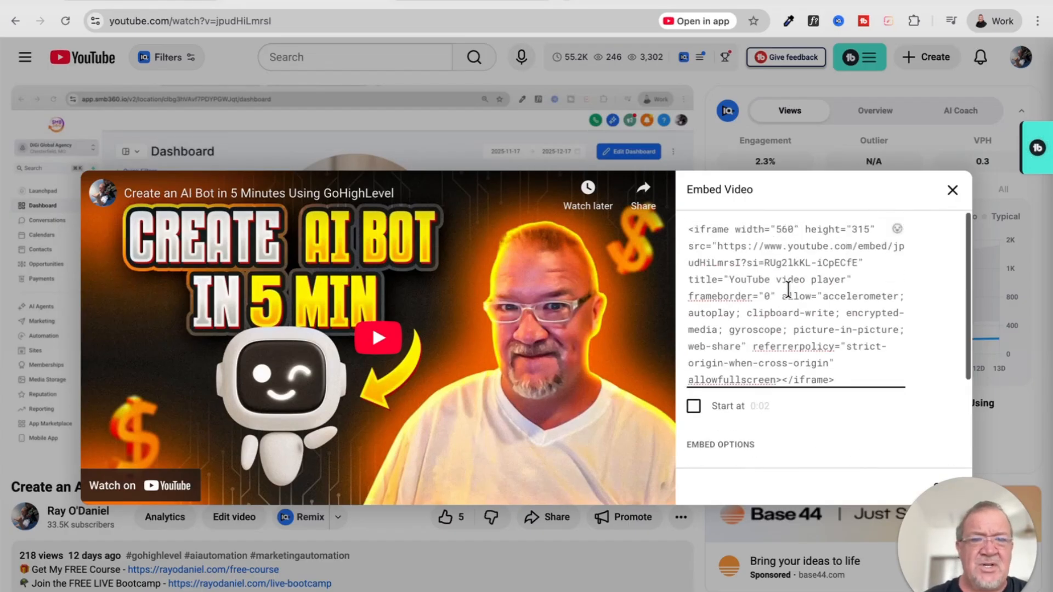
{"action": "left_click", "coordinate": [952, 191]}
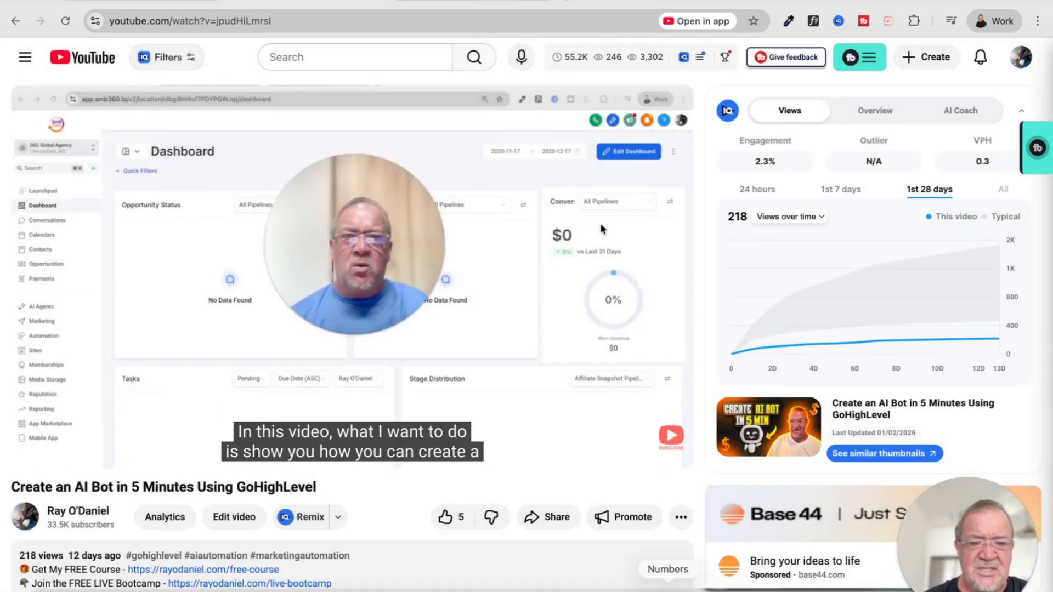
Step: Switch to the TextEdit document with the centered iframe code, enlarge its window and add blank lines below the code
{"action": "key", "text": "super+Tab"}
{"action": "left_click_drag", "start_coordinate": [486, 275], "coordinate": [450, 53]}
{"action": "left_click", "coordinate": [485, 331]}
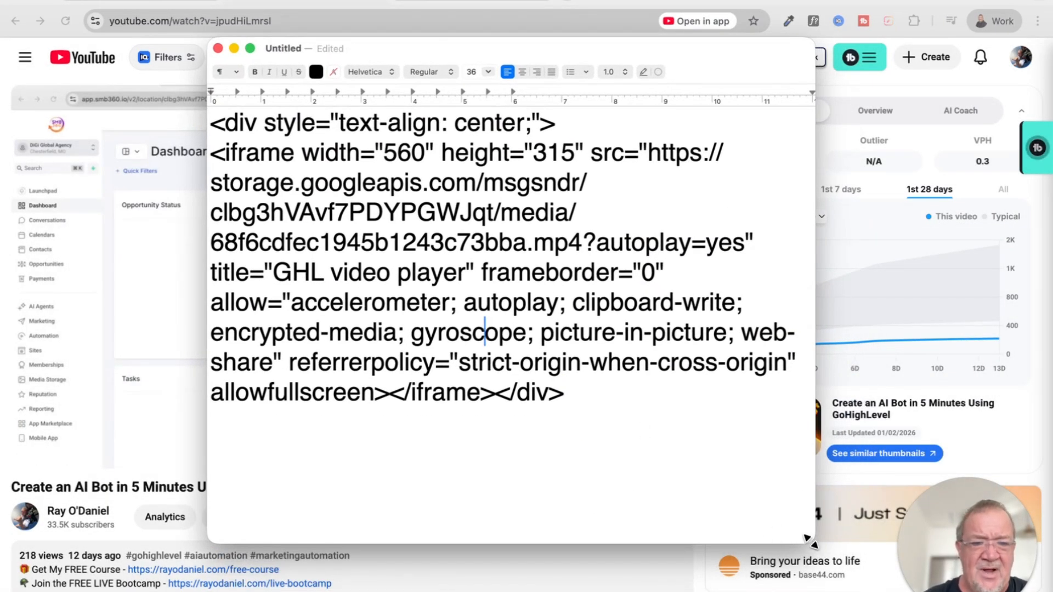
{"action": "left_click_drag", "start_coordinate": [807, 540], "coordinate": [941, 591]}
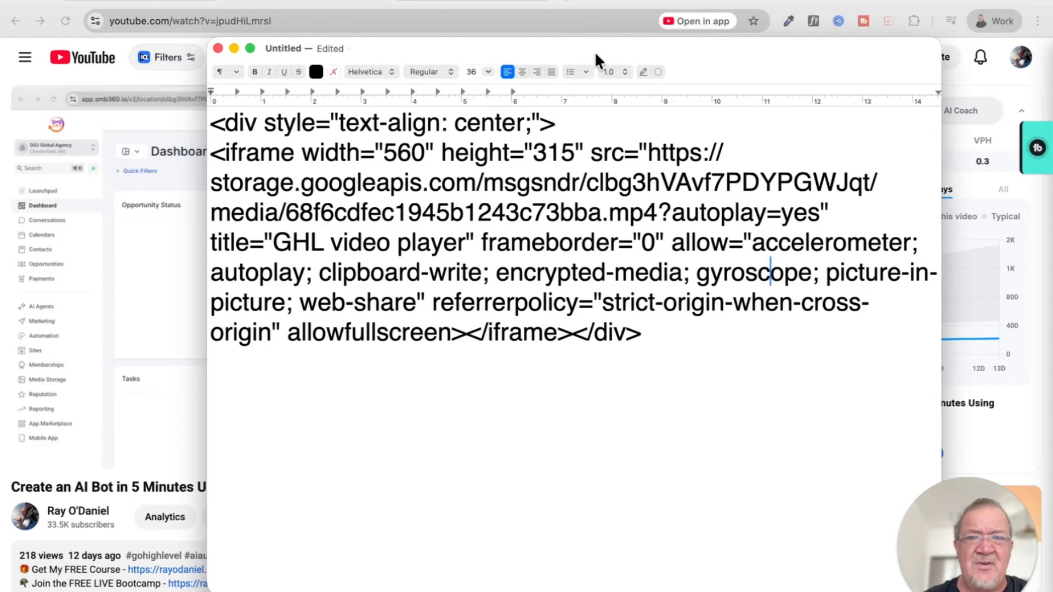
{"action": "left_click_drag", "start_coordinate": [595, 50], "coordinate": [511, 20]}
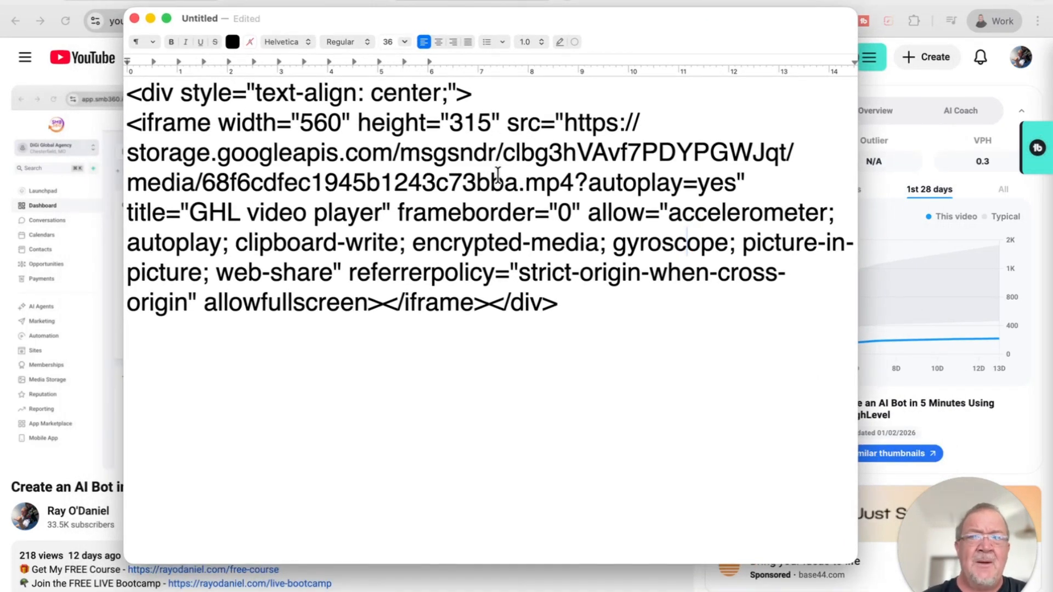
{"action": "left_click", "coordinate": [592, 347]}
{"action": "key", "text": "Return"}
{"action": "key", "text": "Return"}
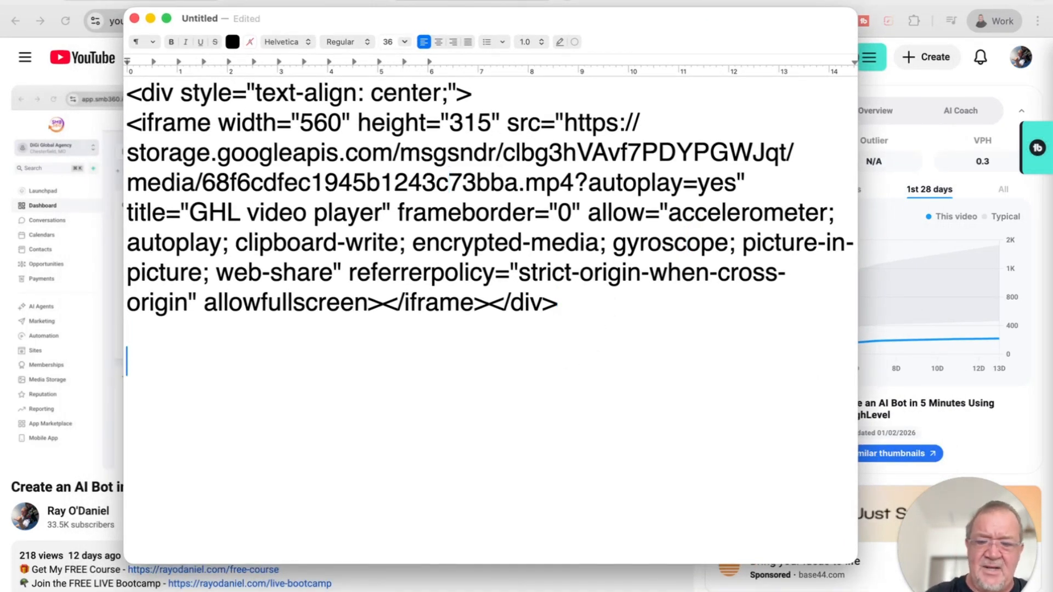
Step: Copy the full iframe embed code of the YouTube video and paste it below the existing code in the TextEdit document
{"action": "left_click", "coordinate": [82, 42]}
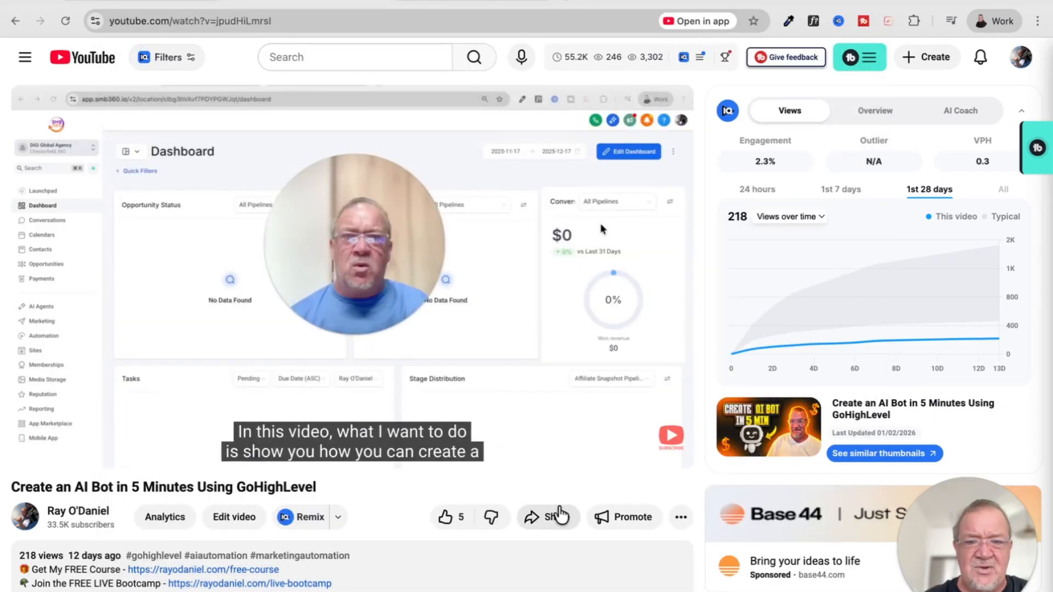
{"action": "left_click", "coordinate": [559, 515]}
{"action": "left_click", "coordinate": [401, 332]}
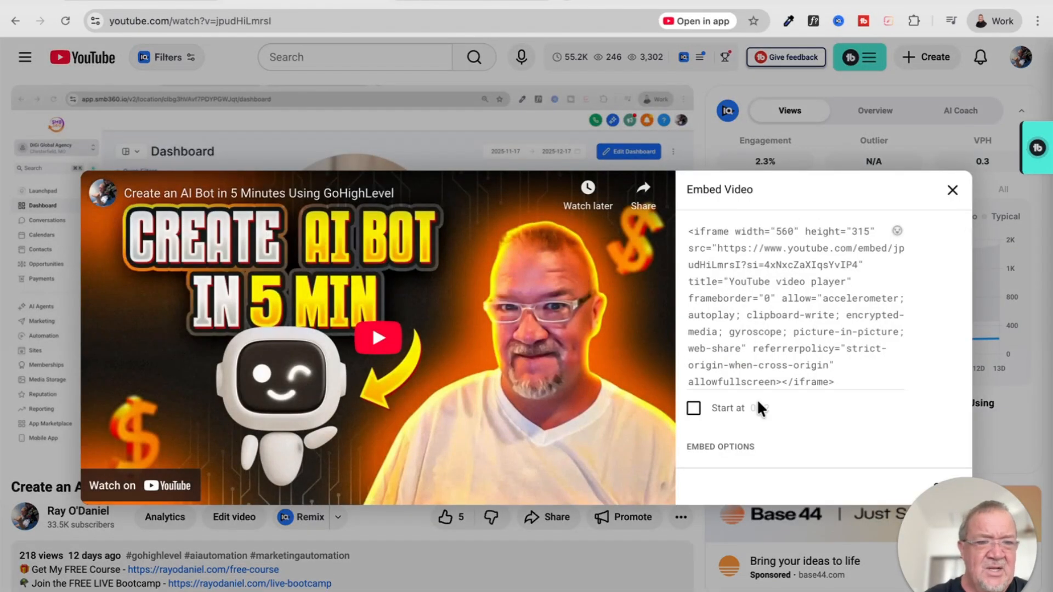
{"action": "scroll", "coordinate": [851, 331], "scroll_direction": "down", "scroll_amount": 5}
{"action": "scroll", "coordinate": [851, 331], "scroll_direction": "up", "scroll_amount": 5}
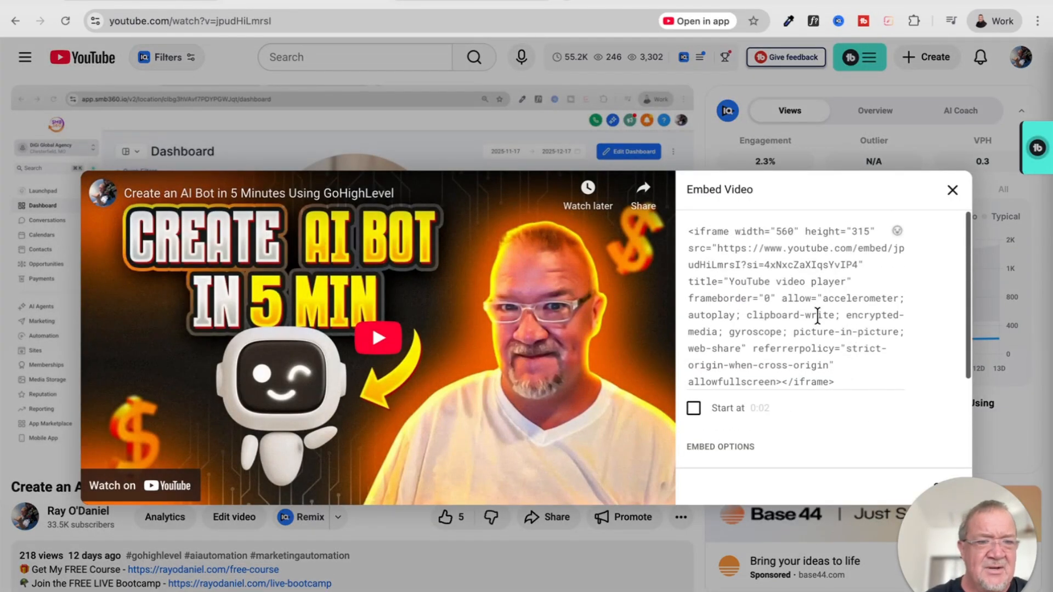
{"action": "left_click", "coordinate": [817, 315]}
{"action": "right_click", "coordinate": [767, 301]}
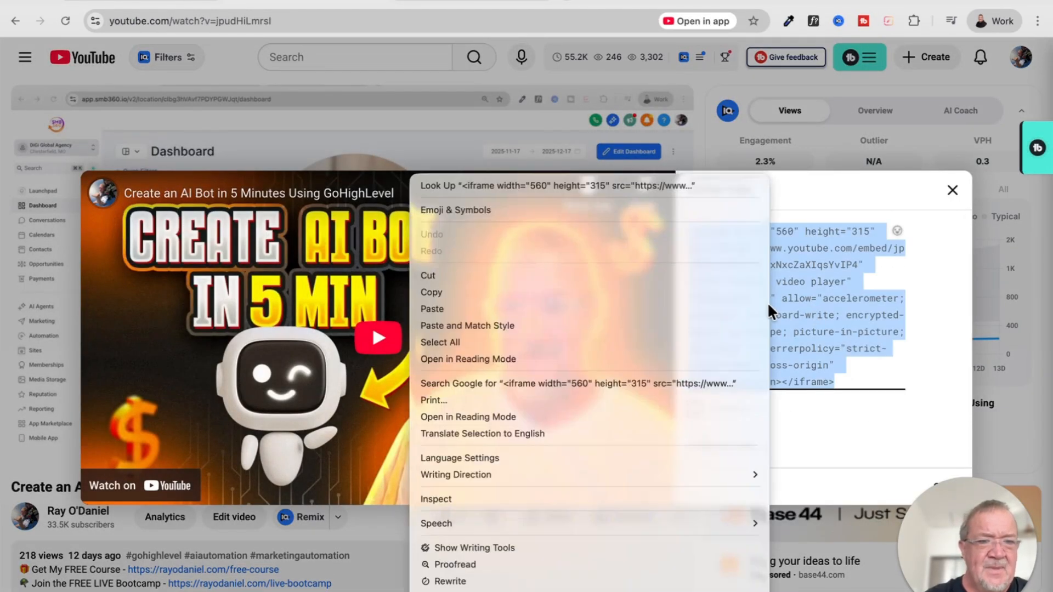
{"action": "left_click", "coordinate": [628, 292]}
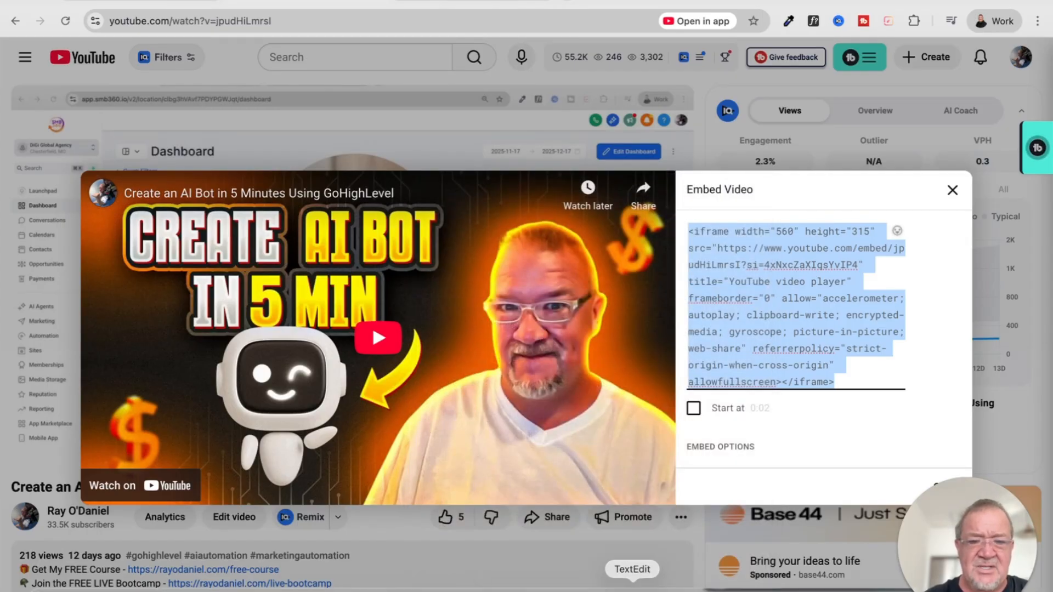
{"action": "left_click", "coordinate": [632, 585]}
{"action": "key", "text": "super+v"}
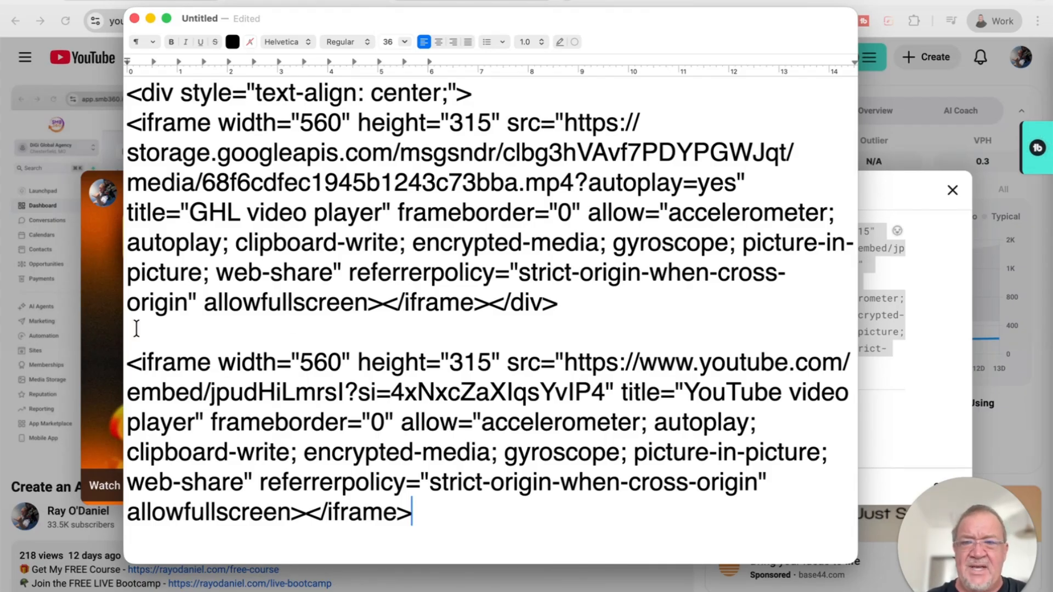
Step: Replace the YouTube URL in the pasted iframe's src with the stored mp4 URL ending in ?autoplay=yes, copied from the browser
{"action": "left_click", "coordinate": [565, 362]}
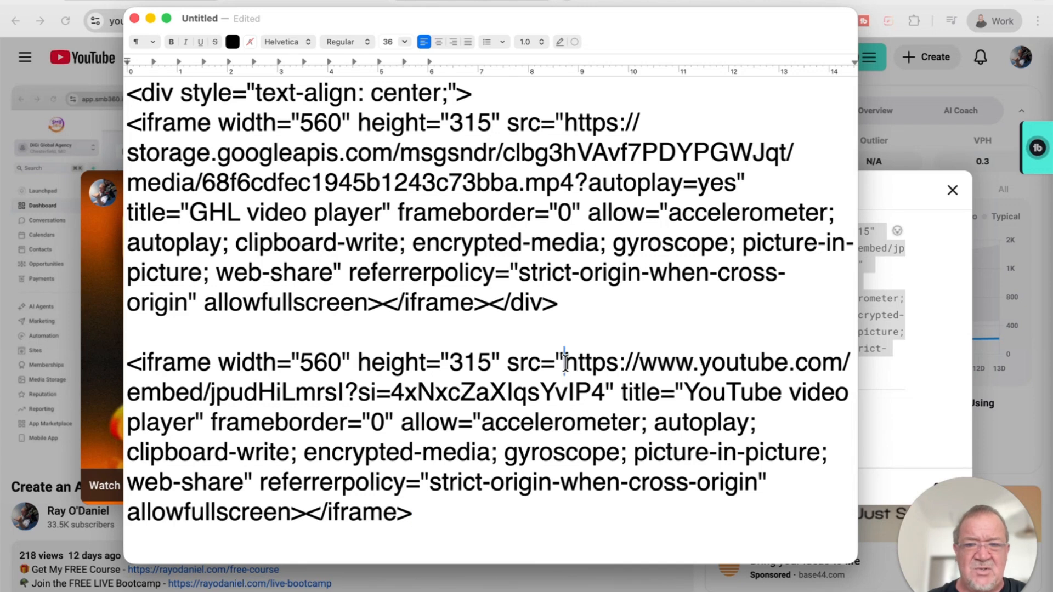
{"action": "left_click_drag", "start_coordinate": [565, 362], "coordinate": [606, 392]}
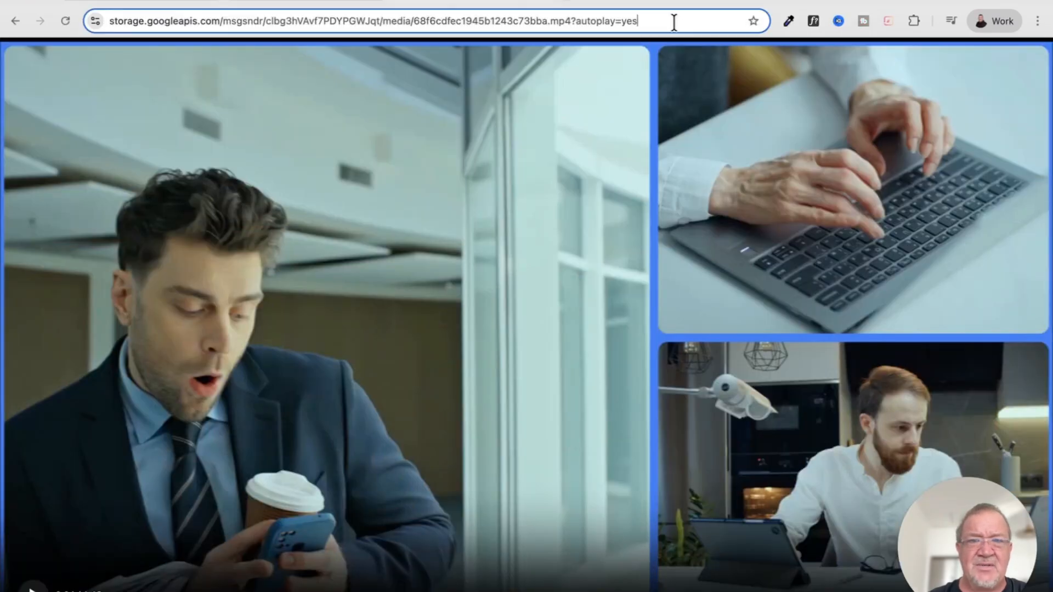
{"action": "left_click", "coordinate": [673, 22]}
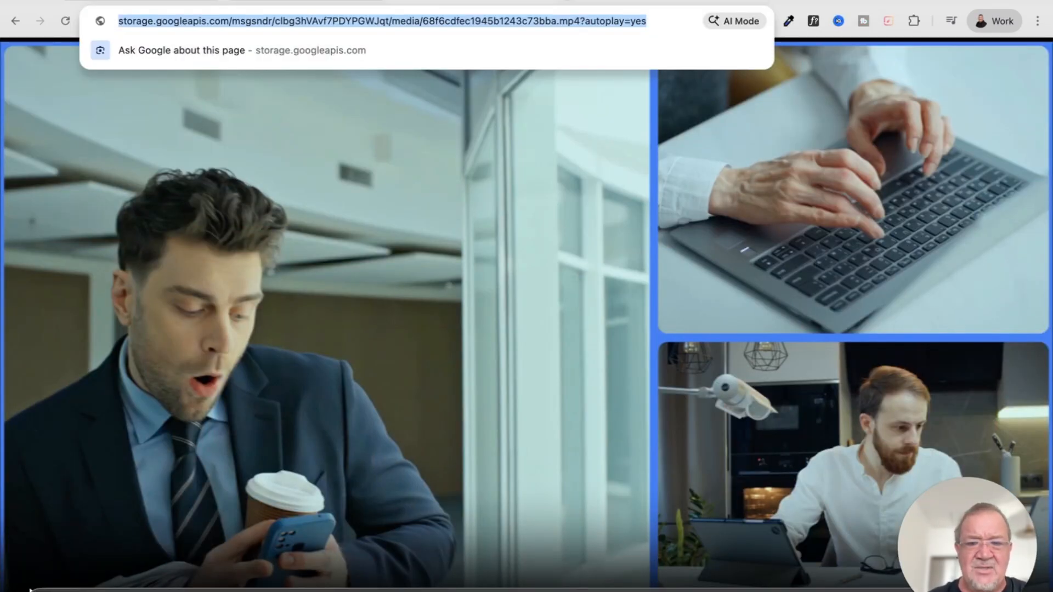
{"action": "left_click", "coordinate": [631, 590]}
{"action": "left_click", "coordinate": [576, 423]}
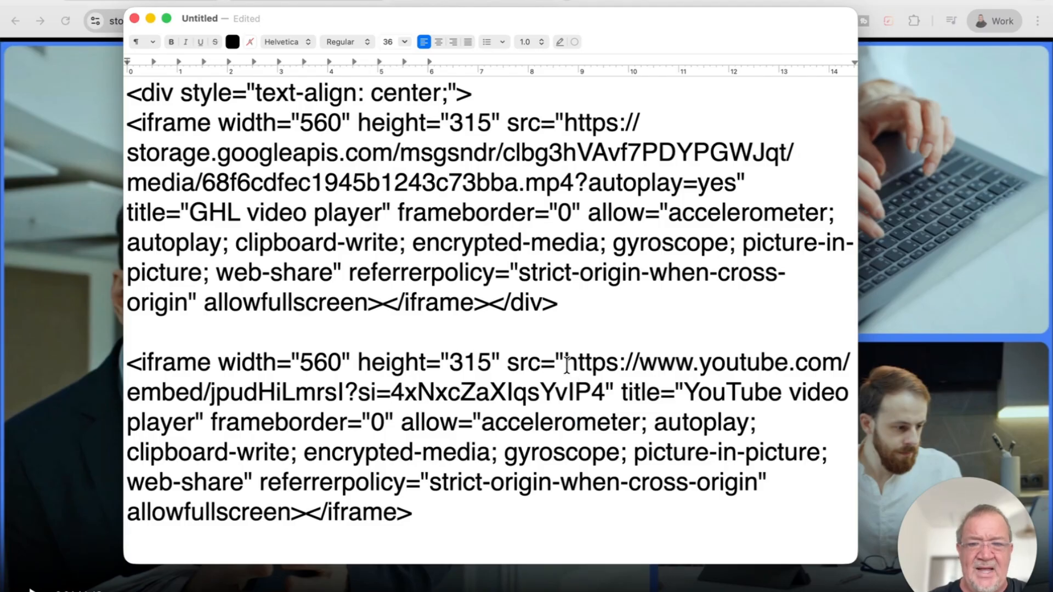
{"action": "left_click_drag", "start_coordinate": [566, 364], "coordinate": [603, 392]}
{"action": "key", "text": "super+v"}
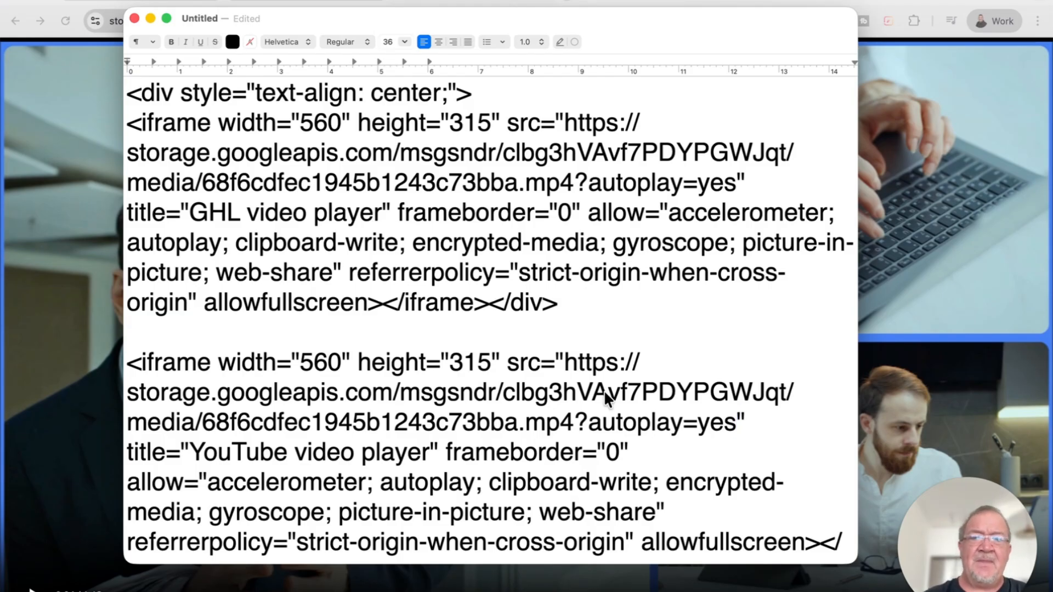
Step: Compare the two iframe codes, examining the opening text-align: center div and the closing </div> around the first one
{"action": "scroll", "coordinate": [603, 390], "scroll_direction": "down", "scroll_amount": 1}
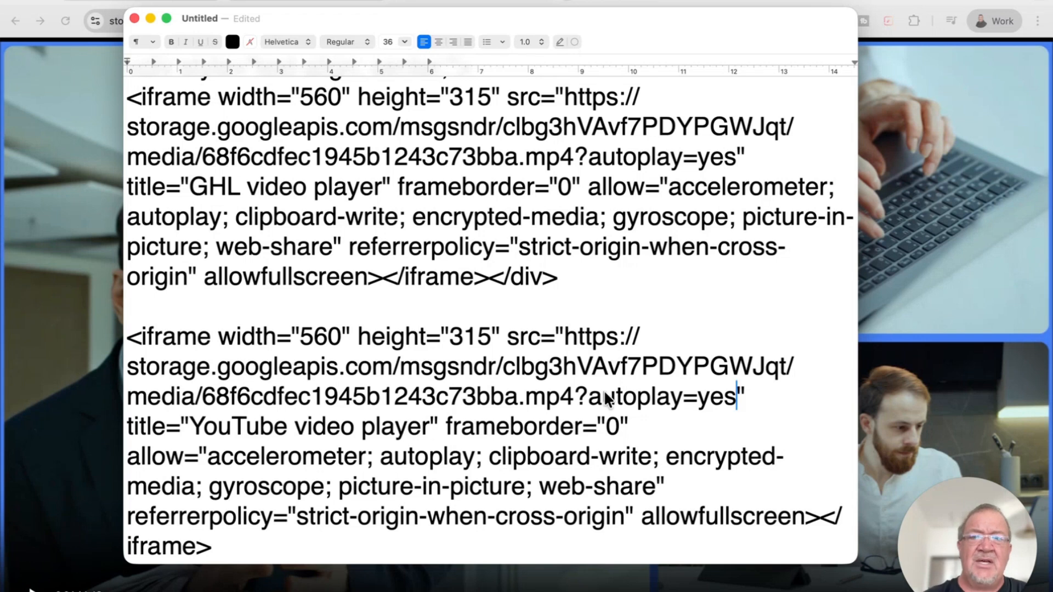
{"action": "scroll", "coordinate": [604, 389], "scroll_direction": "up", "scroll_amount": 1}
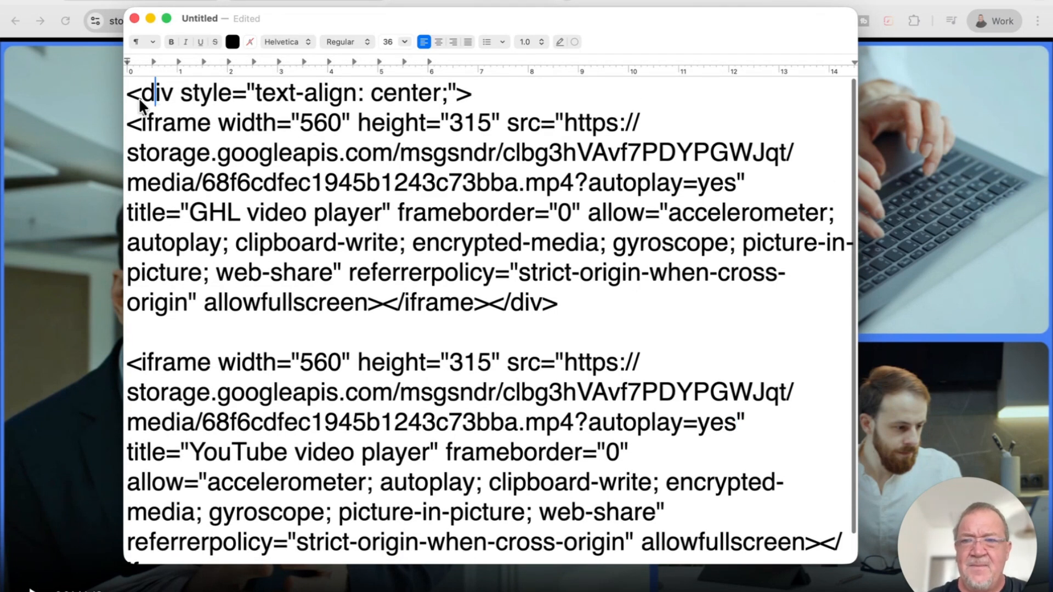
{"action": "left_click_drag", "start_coordinate": [126, 89], "coordinate": [481, 97]}
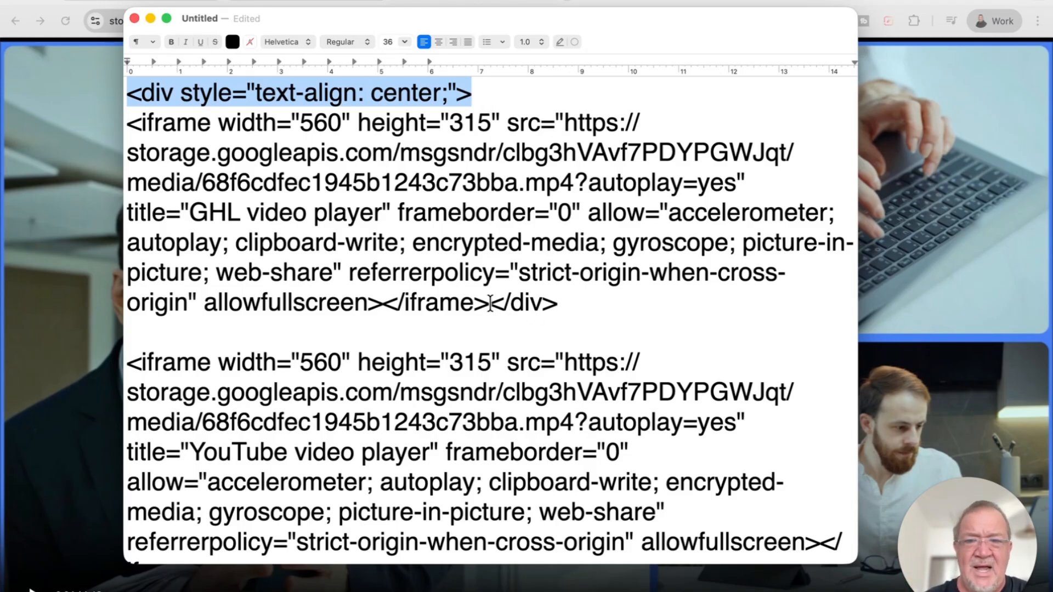
{"action": "left_click_drag", "start_coordinate": [489, 303], "coordinate": [559, 305]}
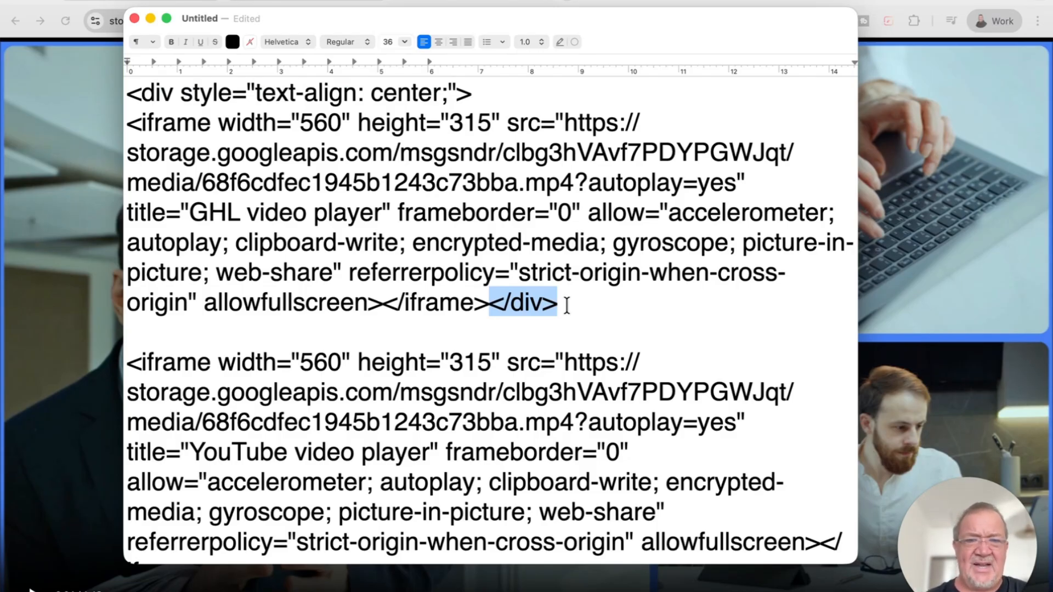
{"action": "left_click", "coordinate": [426, 241]}
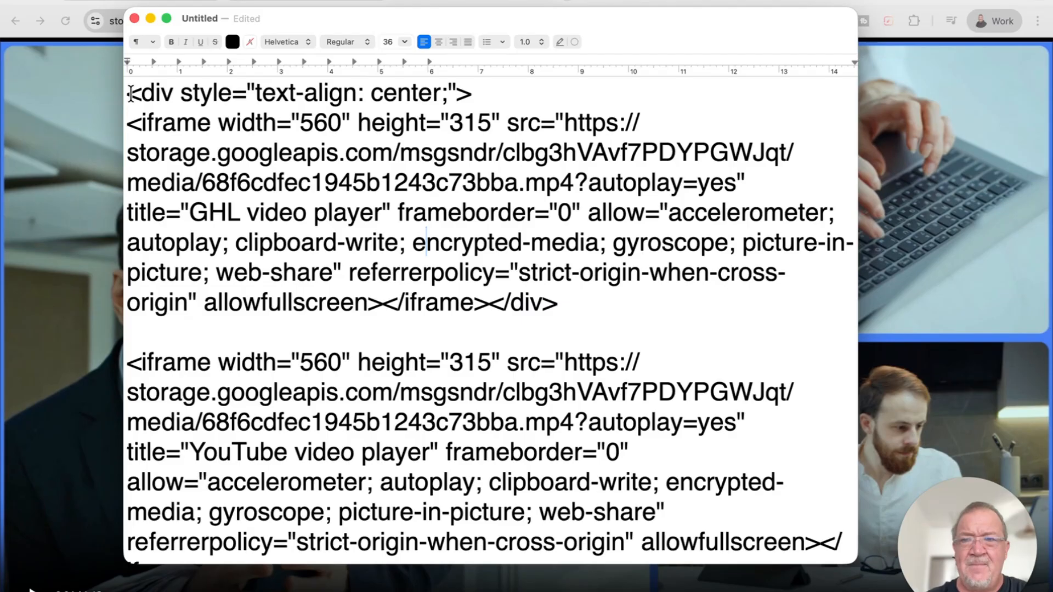
{"action": "left_click_drag", "start_coordinate": [130, 93], "coordinate": [607, 301]}
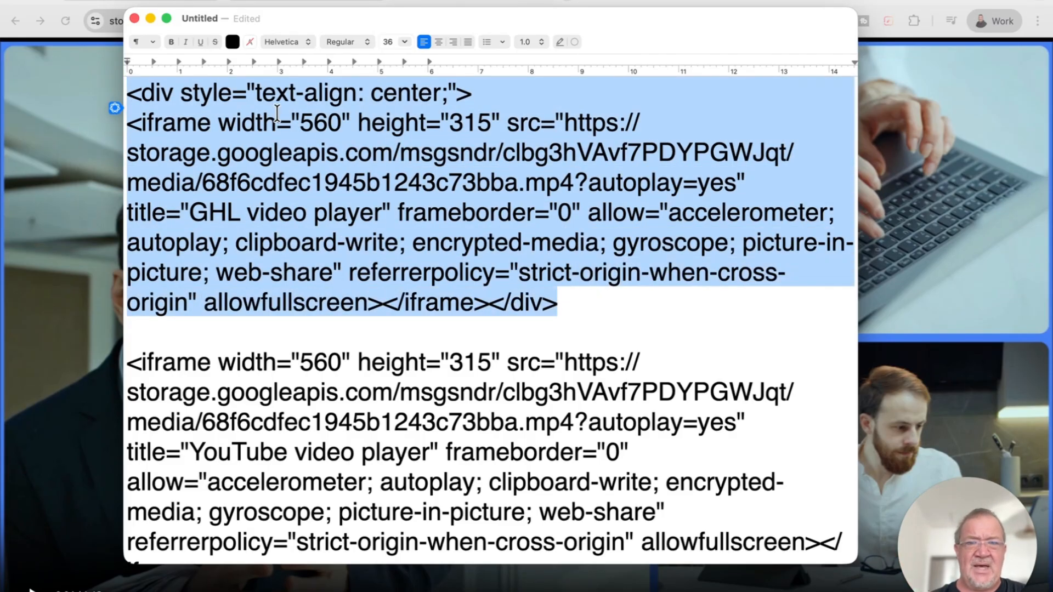
{"action": "scroll", "coordinate": [277, 114], "scroll_direction": "down", "scroll_amount": 1}
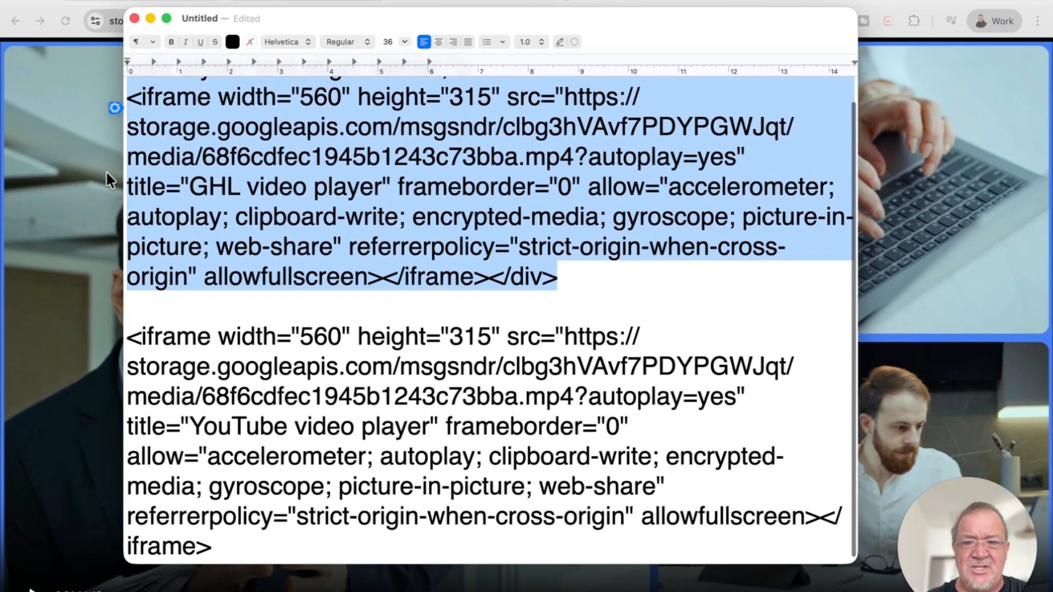
Step: Copy the entire second iframe code, the one without the centering div, from the document
{"action": "left_click", "coordinate": [260, 383]}
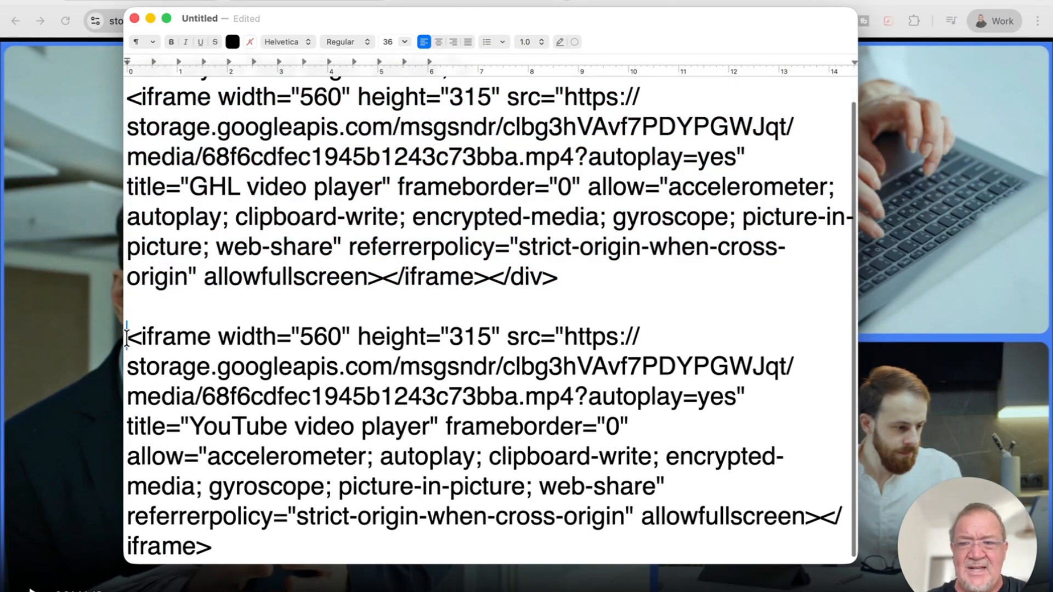
{"action": "left_click_drag", "start_coordinate": [126, 331], "coordinate": [260, 542]}
{"action": "right_click", "coordinate": [255, 443]}
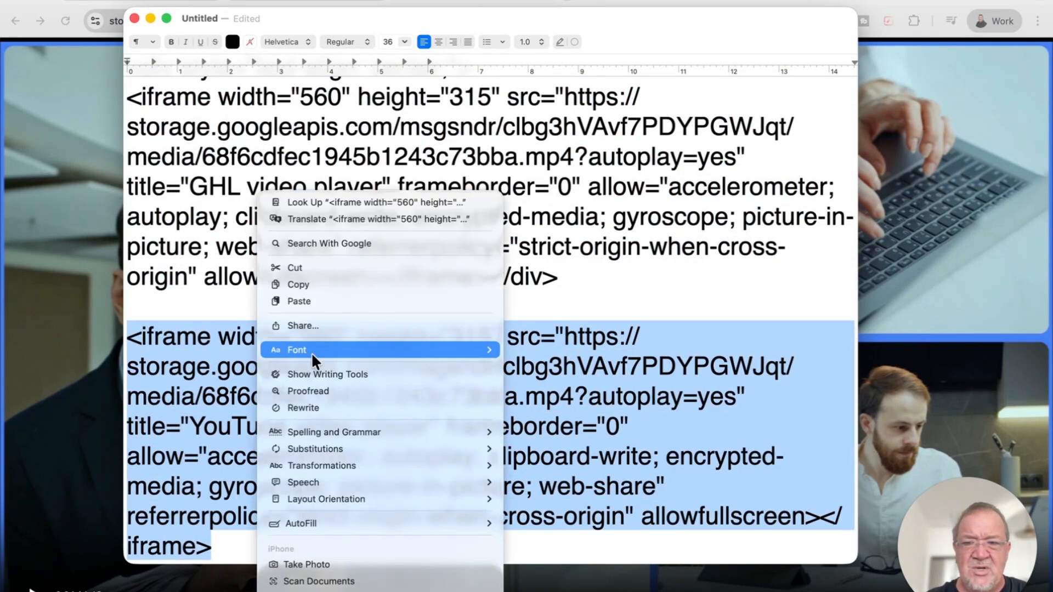
{"action": "left_click", "coordinate": [313, 282]}
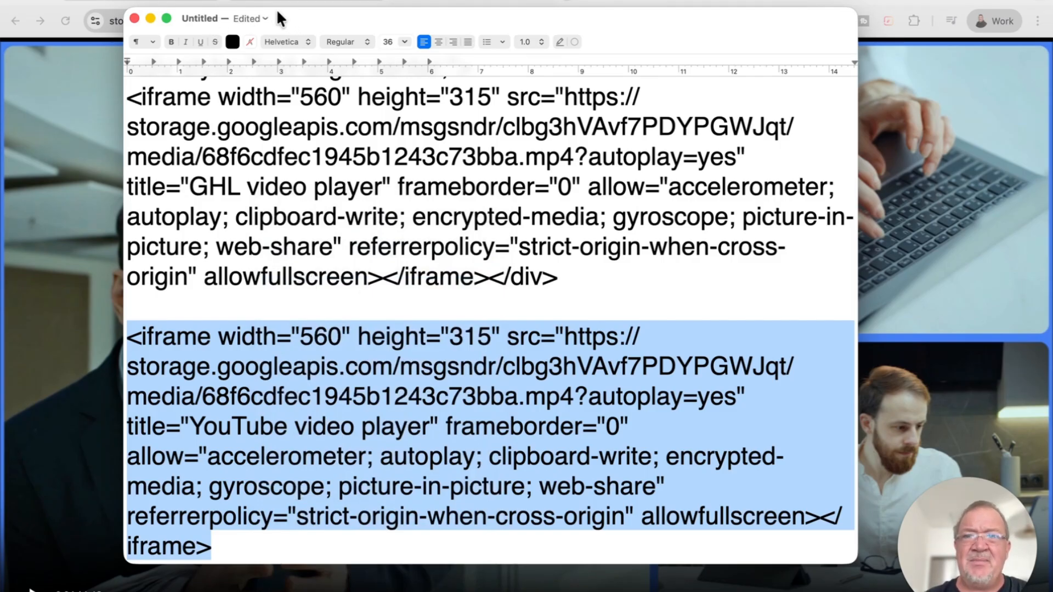
Step: Switch to the GoHighLevel browser tab and open the Home step of the funnel named Funnel in the page builder
{"action": "left_click", "coordinate": [137, 1]}
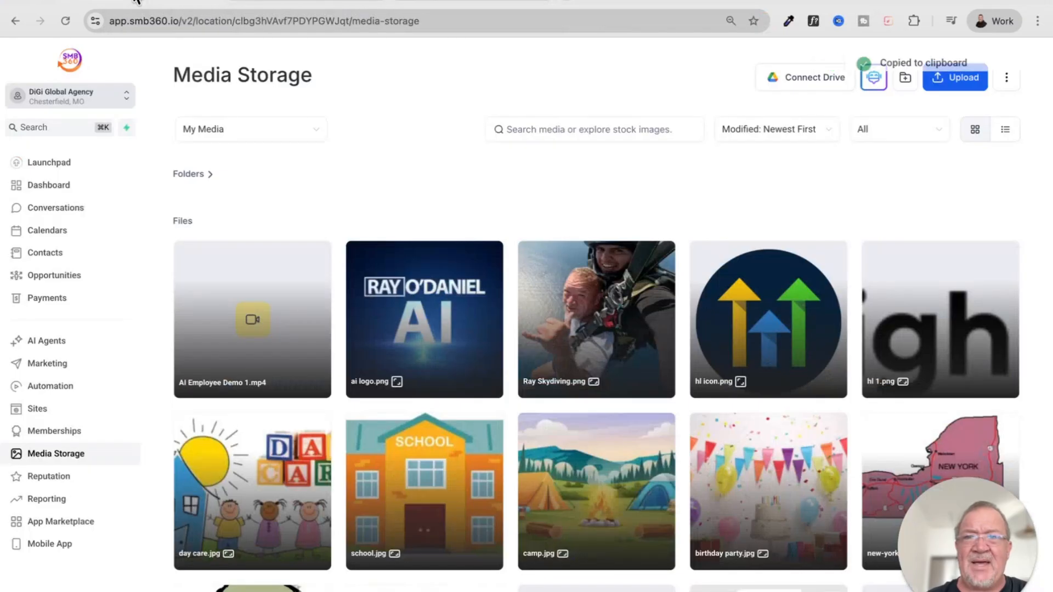
{"action": "left_click", "coordinate": [30, 408]}
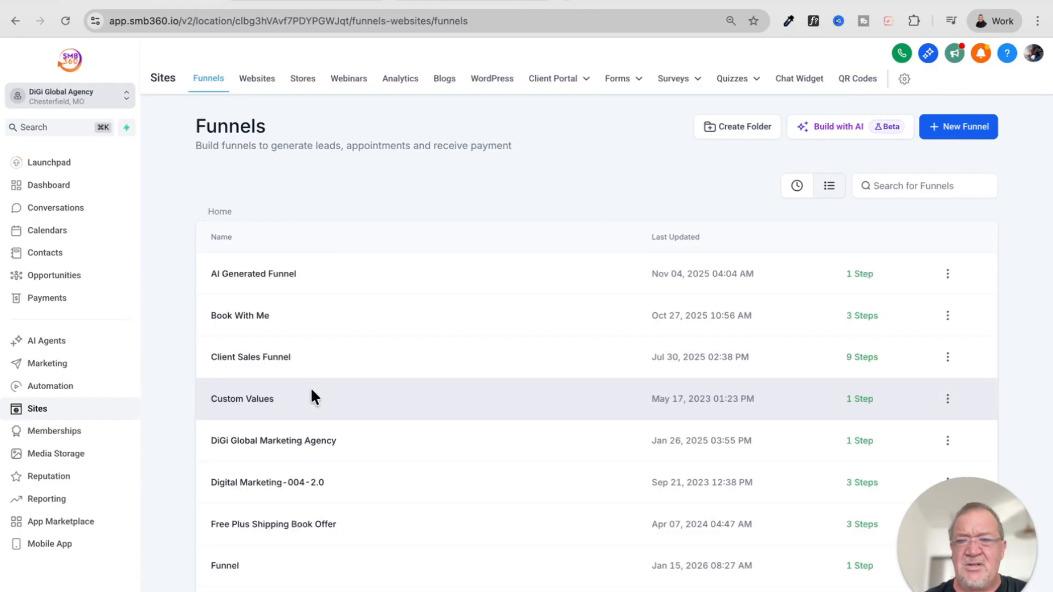
{"action": "scroll", "coordinate": [311, 387], "scroll_direction": "down", "scroll_amount": 2}
{"action": "left_click", "coordinate": [224, 461]}
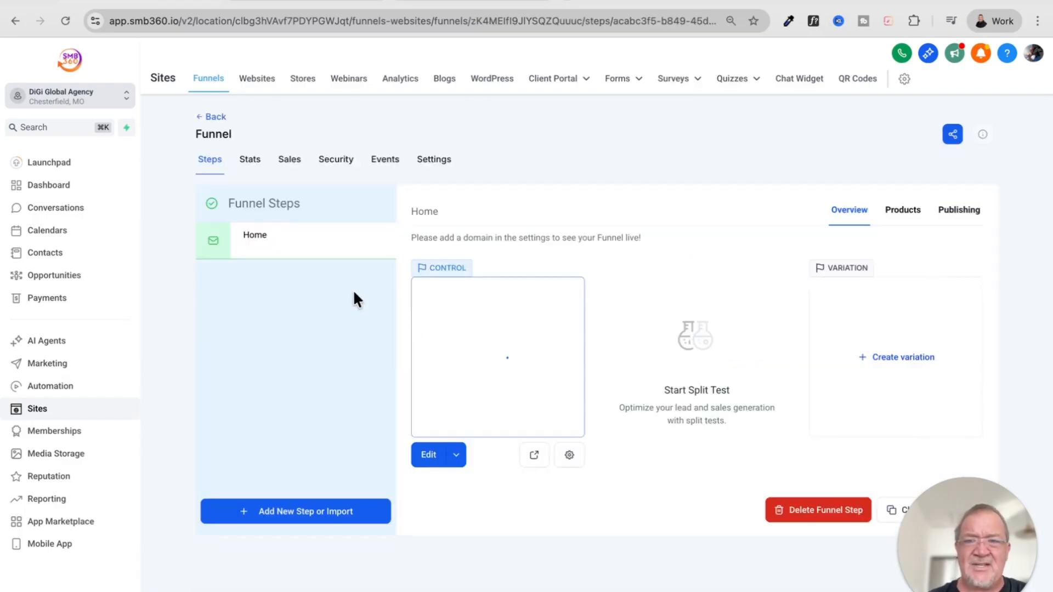
{"action": "left_click", "coordinate": [427, 455]}
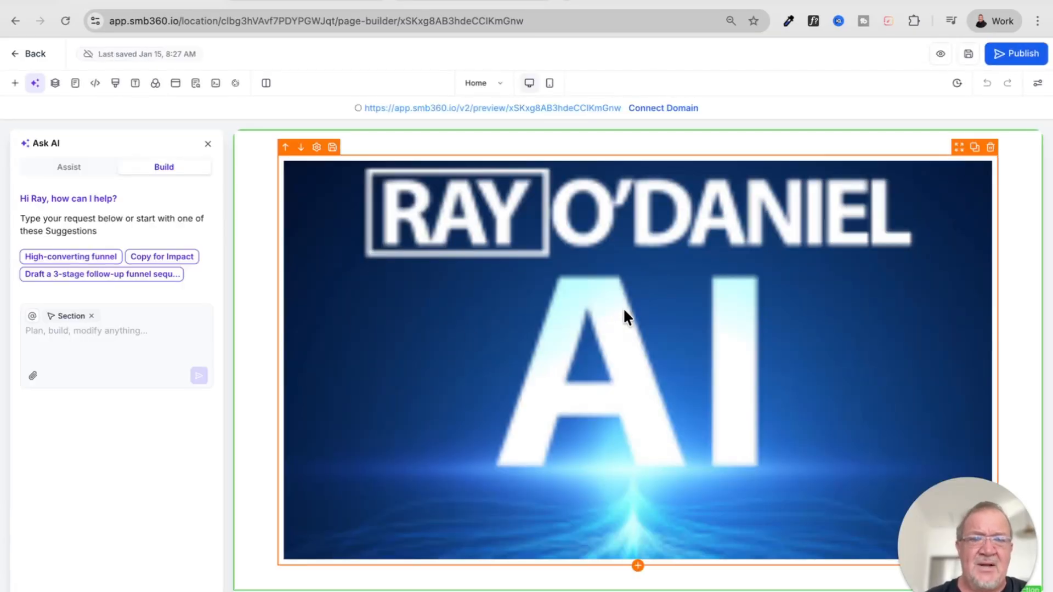
Step: Examine the page's hosted video element, its media file choices and its playback options such as Auto play, and preview the page
{"action": "left_click", "coordinate": [623, 308]}
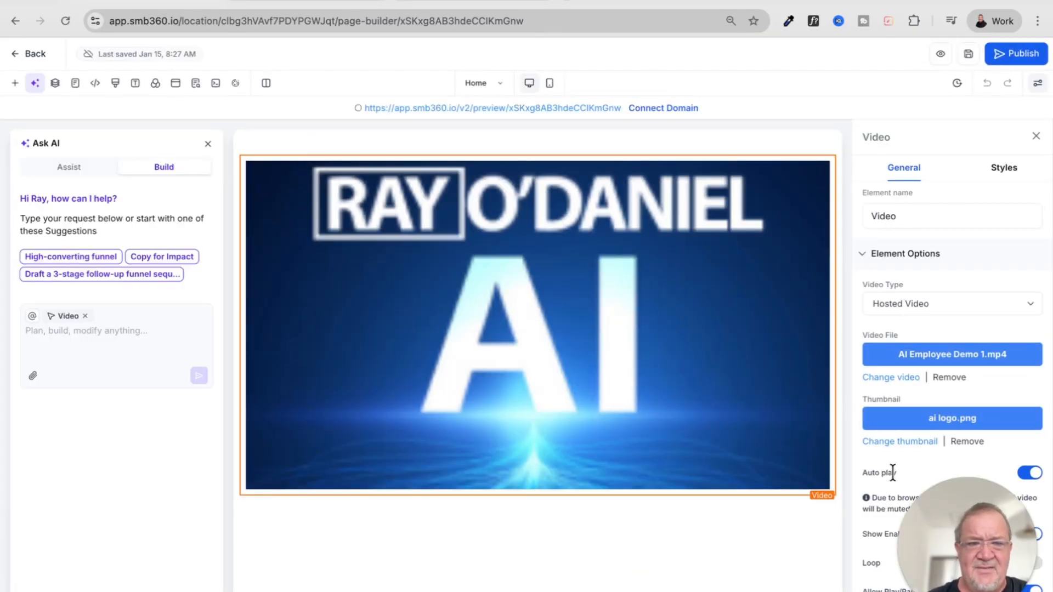
{"action": "left_click_drag", "start_coordinate": [995, 559], "coordinate": [46, 567]}
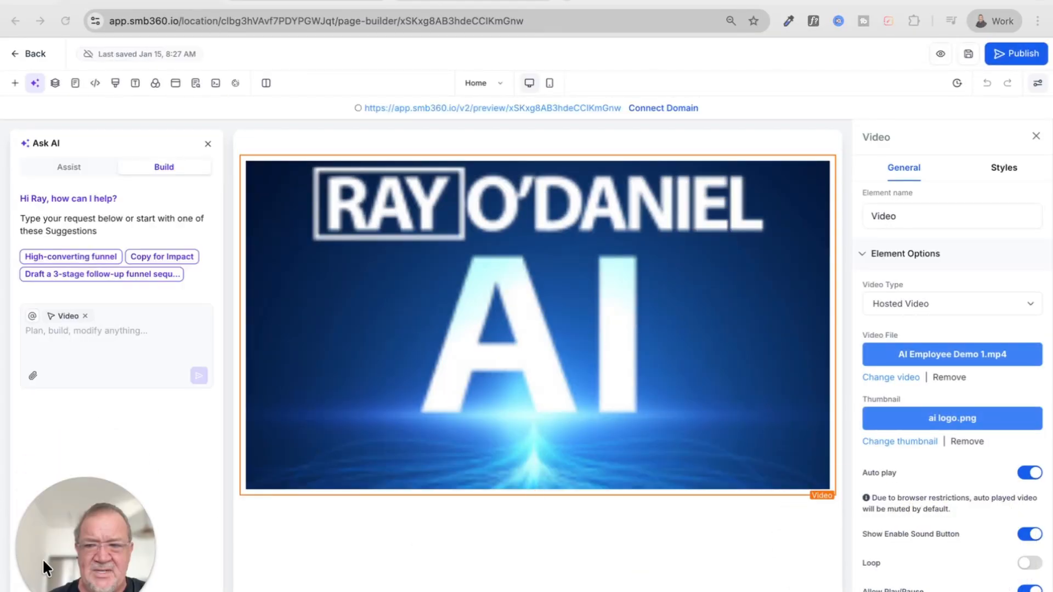
{"action": "left_click", "coordinate": [910, 353]}
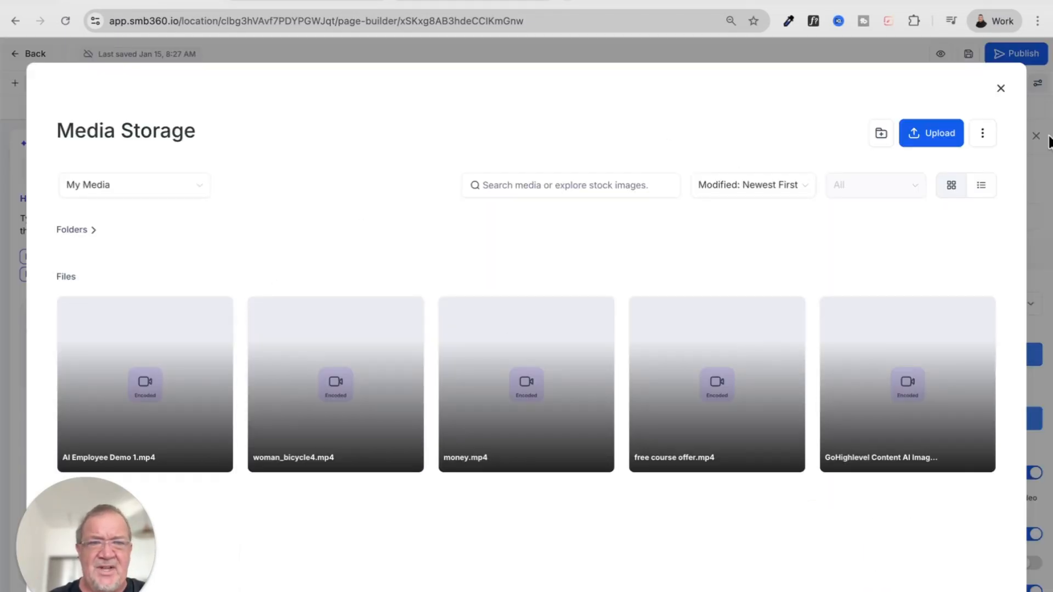
{"action": "left_click", "coordinate": [1000, 89]}
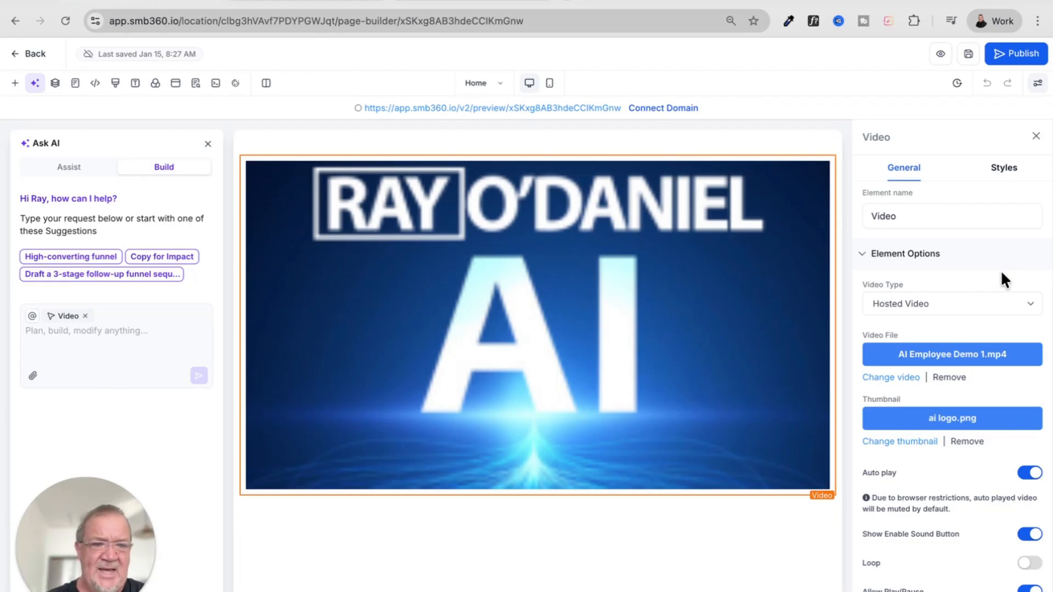
{"action": "scroll", "coordinate": [999, 270], "scroll_direction": "down", "scroll_amount": 5}
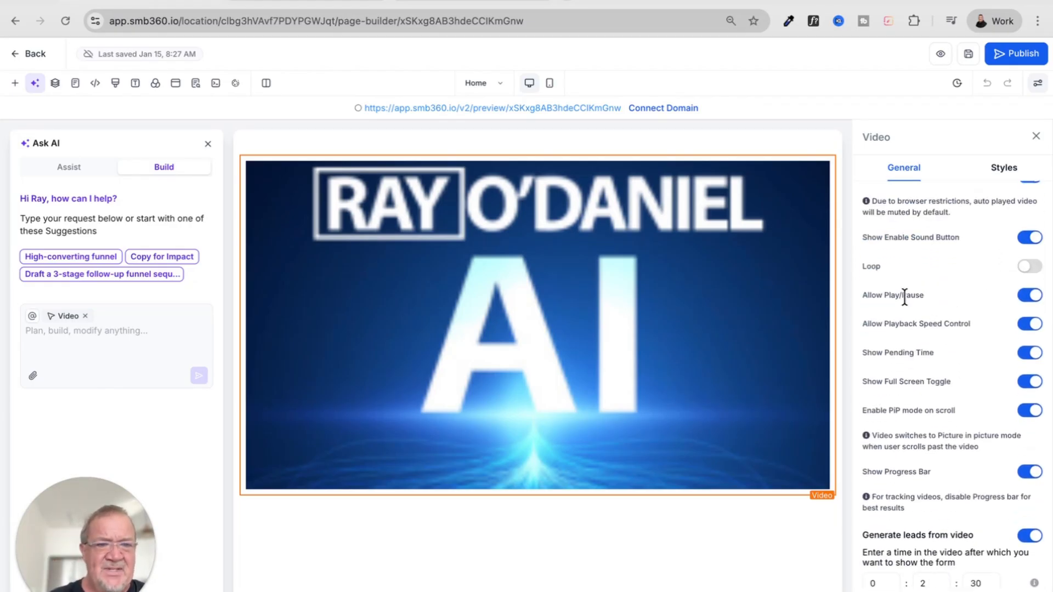
{"action": "scroll", "coordinate": [911, 329], "scroll_direction": "up", "scroll_amount": 2}
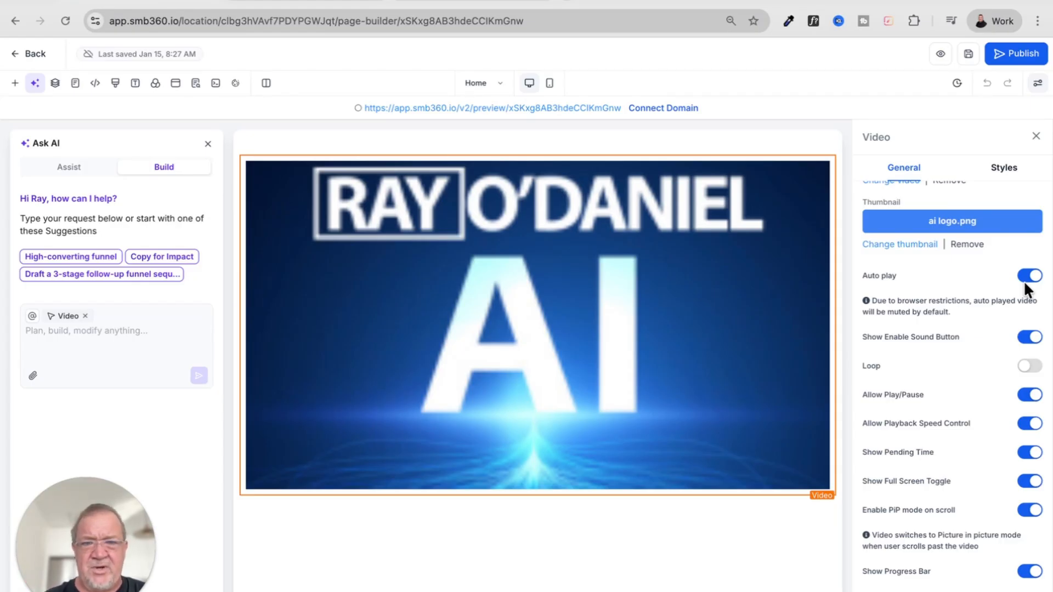
{"action": "left_click", "coordinate": [940, 55]}
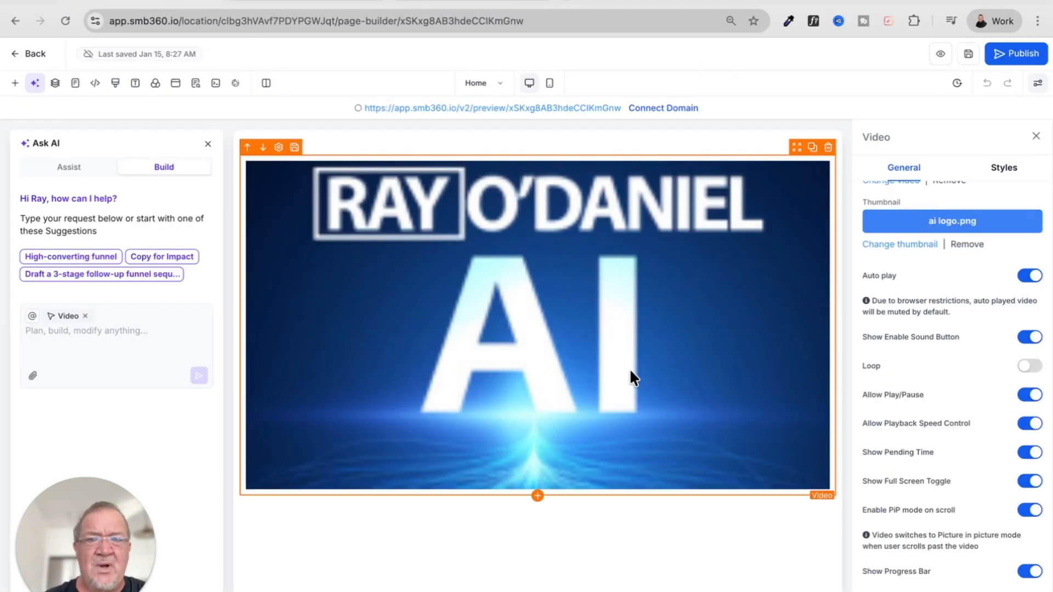
Step: Add a custom Code element directly below the hosted video on the Home page
{"action": "left_click", "coordinate": [537, 496]}
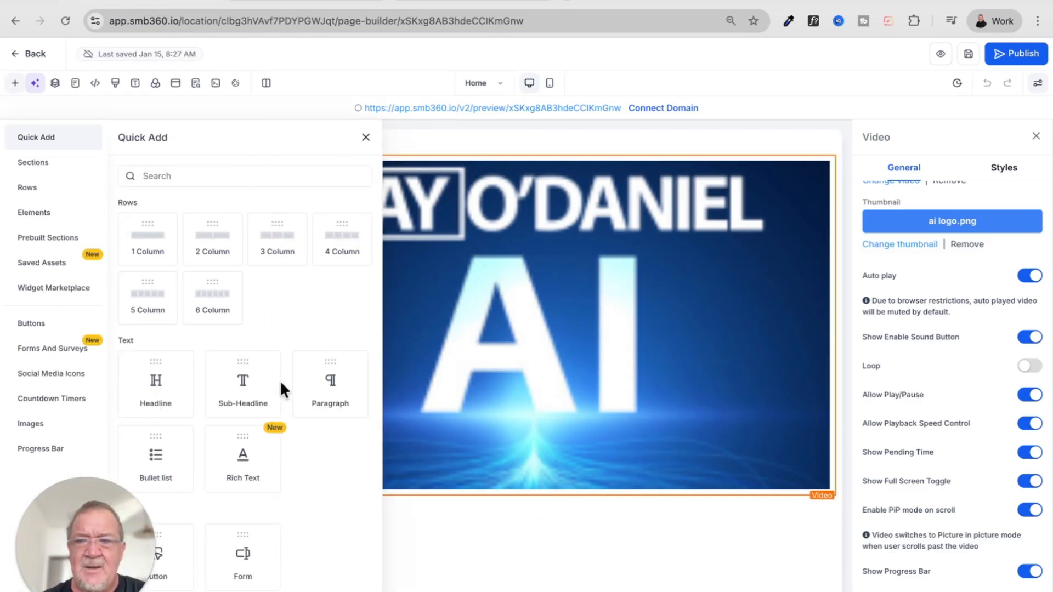
{"action": "scroll", "coordinate": [280, 383], "scroll_direction": "down", "scroll_amount": 6}
{"action": "scroll", "coordinate": [280, 380], "scroll_direction": "down", "scroll_amount": 3}
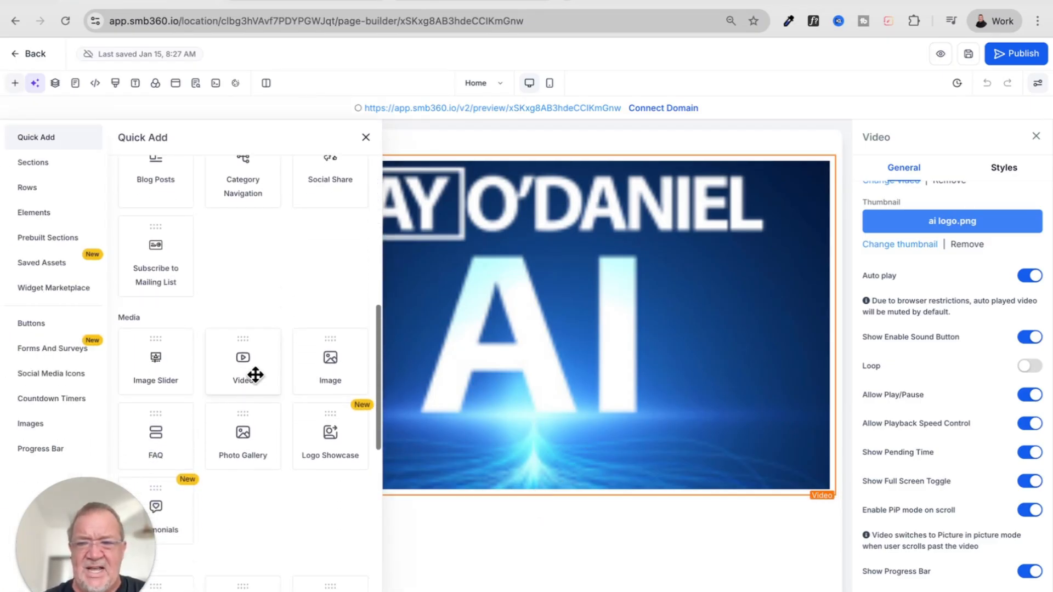
{"action": "scroll", "coordinate": [251, 366], "scroll_direction": "down", "scroll_amount": 5}
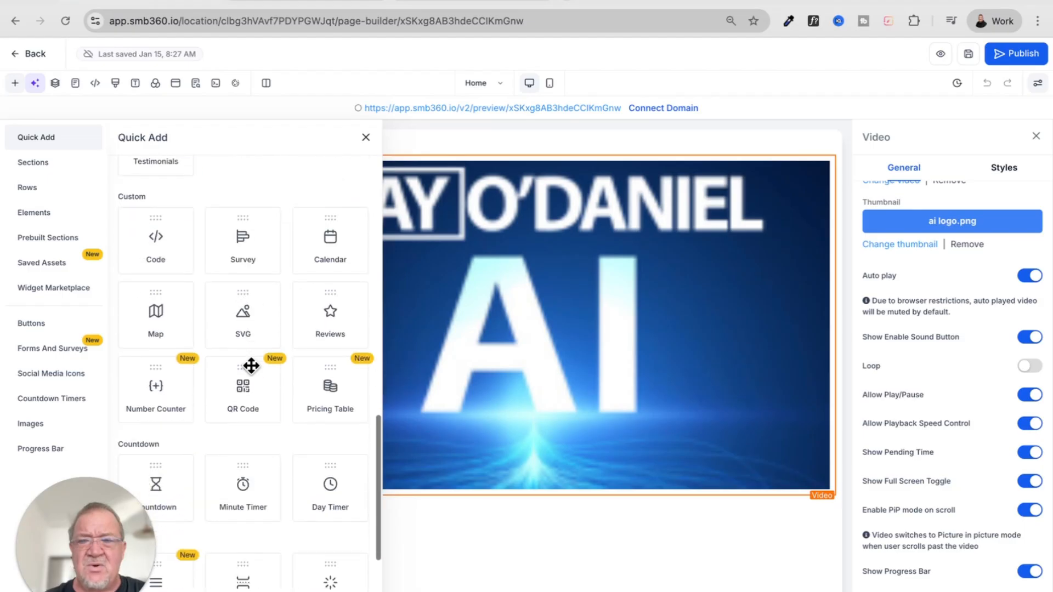
{"action": "left_click", "coordinate": [148, 212]}
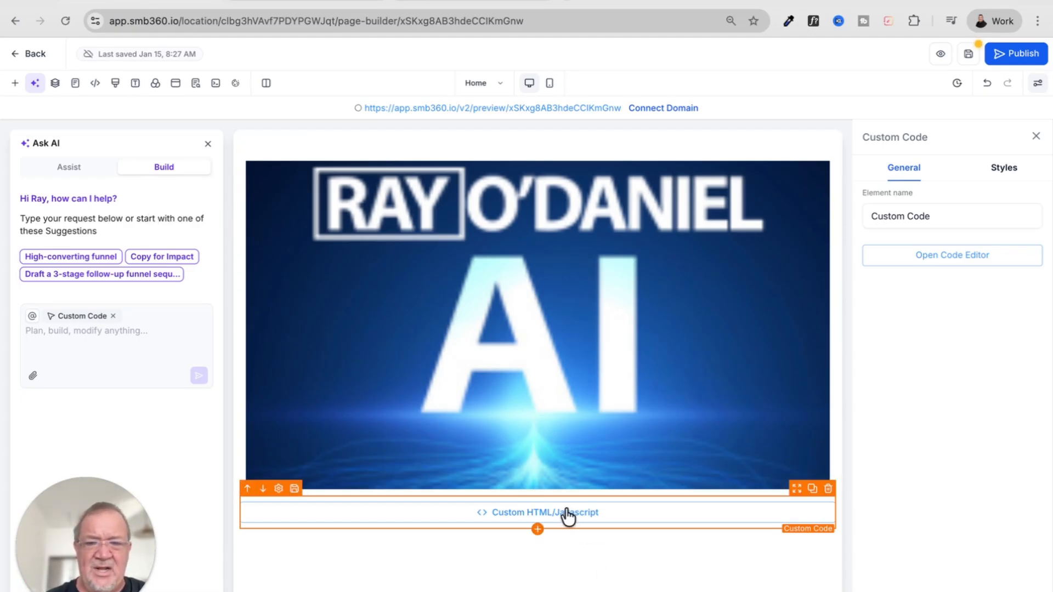
Step: Paste the copied iframe code without the centering div into the new Custom Code element's editor, and save the code and the page
{"action": "left_click", "coordinate": [942, 259]}
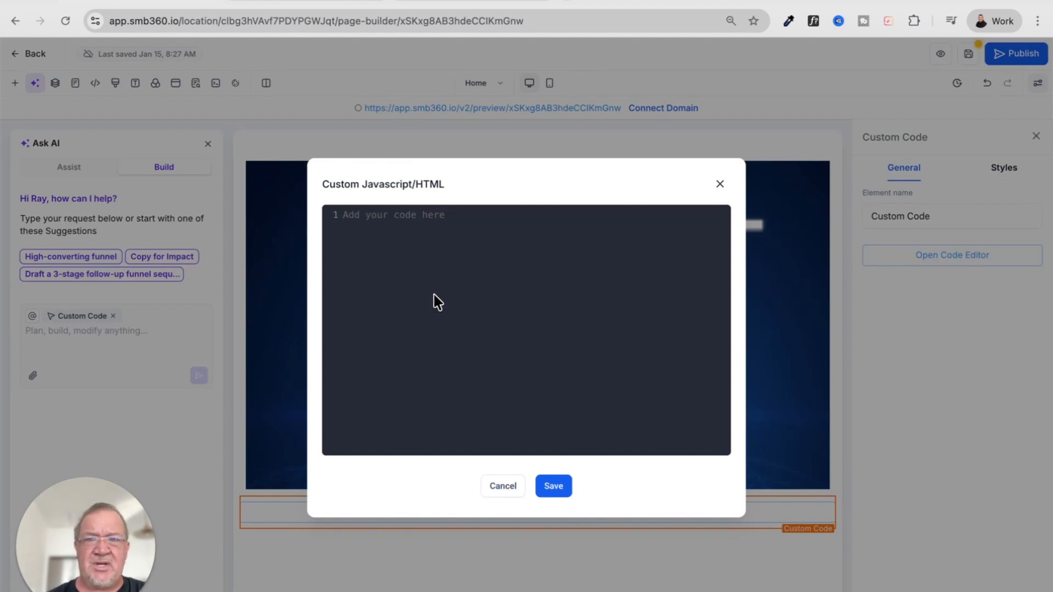
{"action": "key", "text": "super+v"}
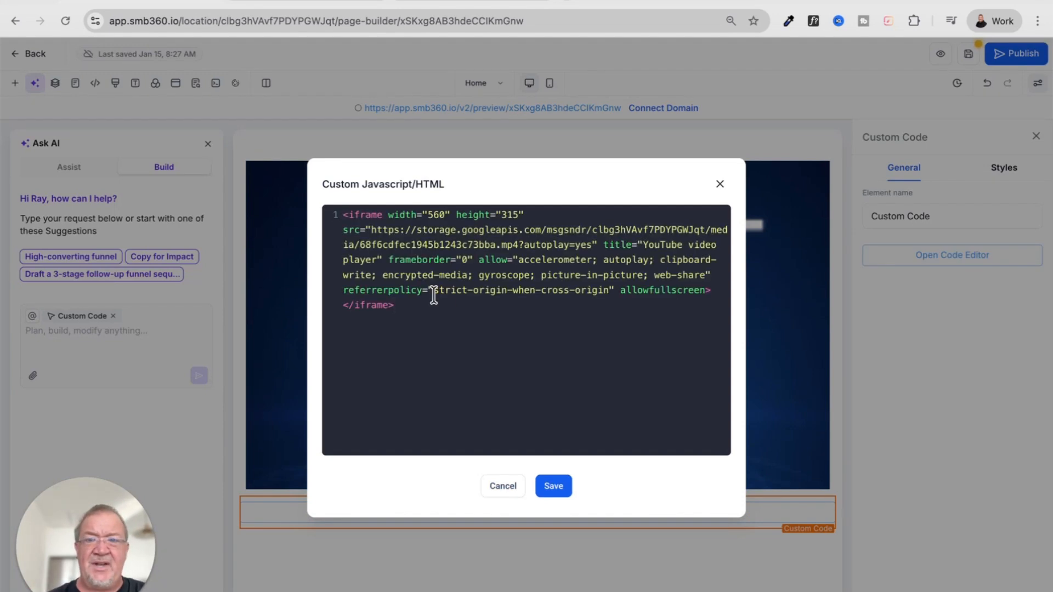
{"action": "left_click", "coordinate": [555, 489]}
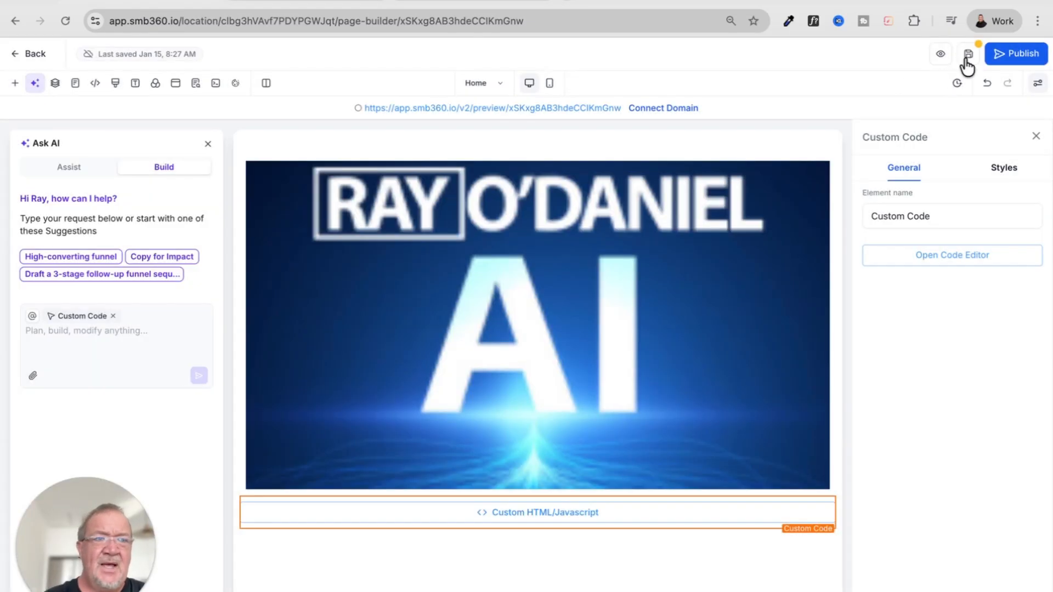
{"action": "left_click", "coordinate": [967, 55]}
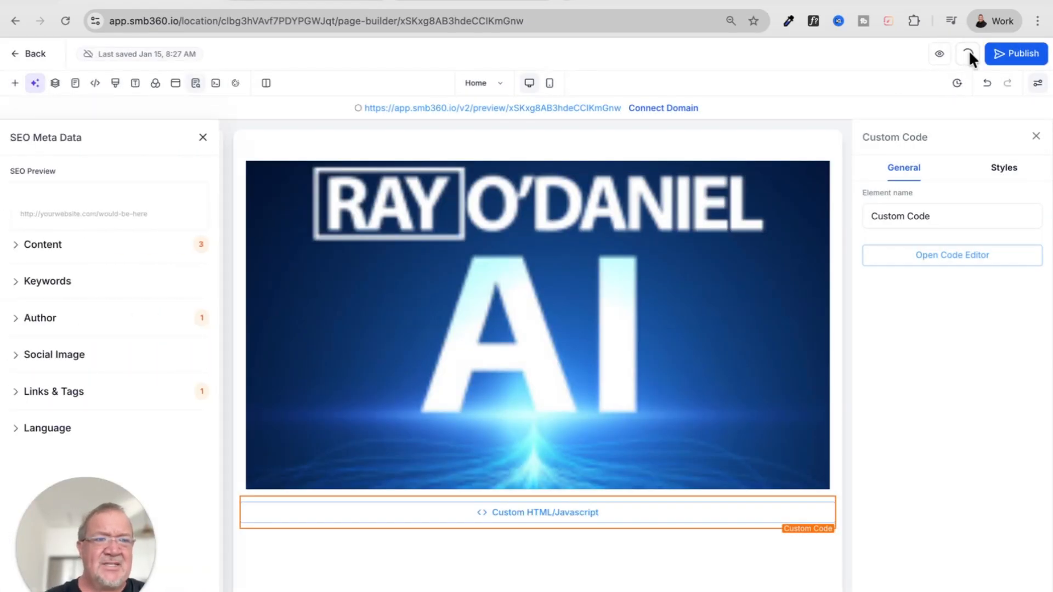
Step: Preview the saved page, check the iframe video's alignment and playback below the hosted video, and return to the page builder
{"action": "left_click", "coordinate": [939, 55]}
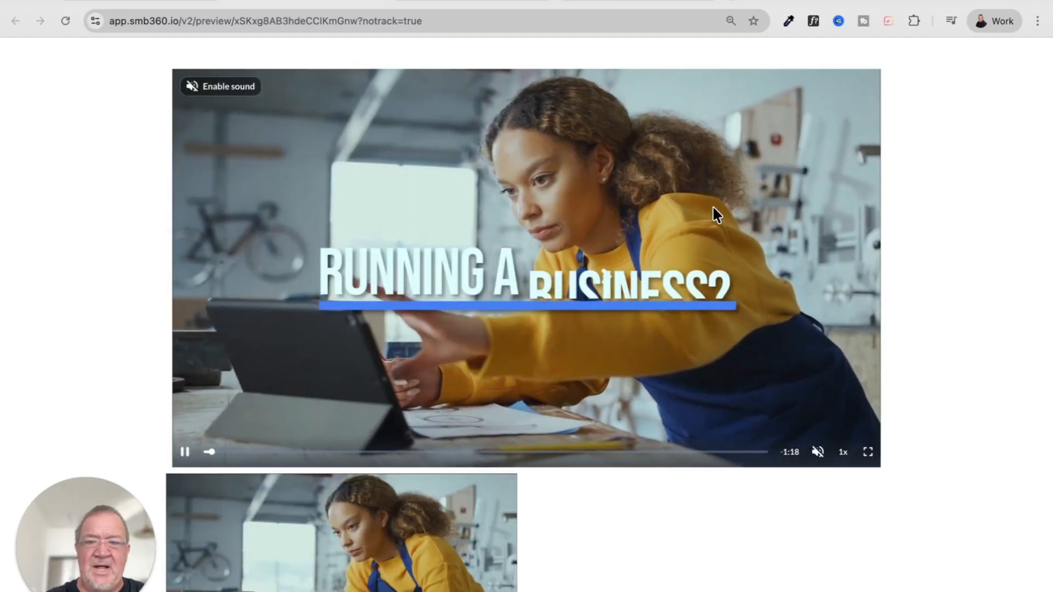
{"action": "scroll", "coordinate": [713, 208], "scroll_direction": "down", "scroll_amount": 2}
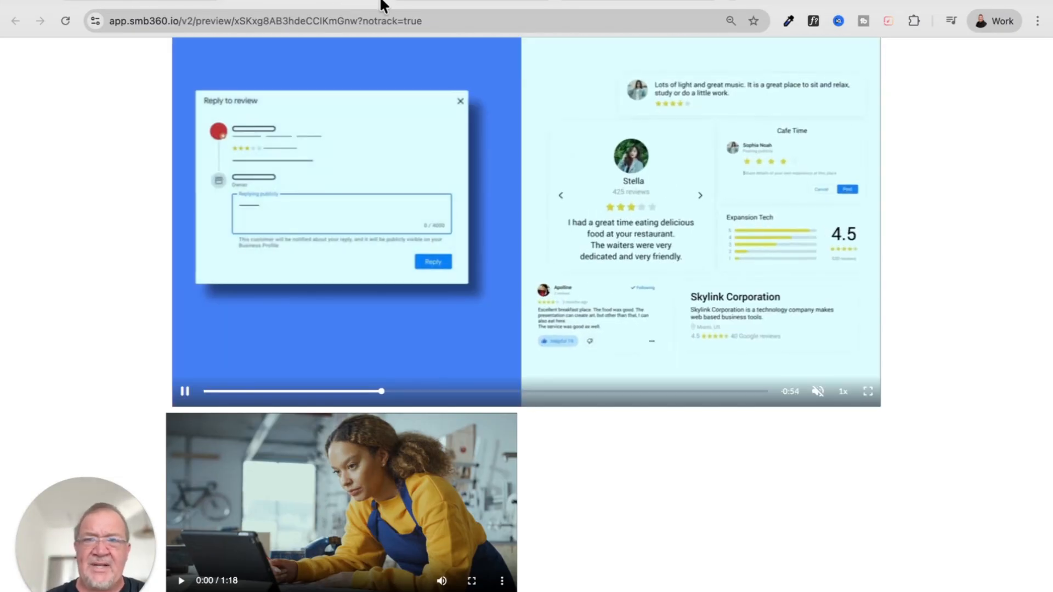
{"action": "left_click", "coordinate": [442, 8]}
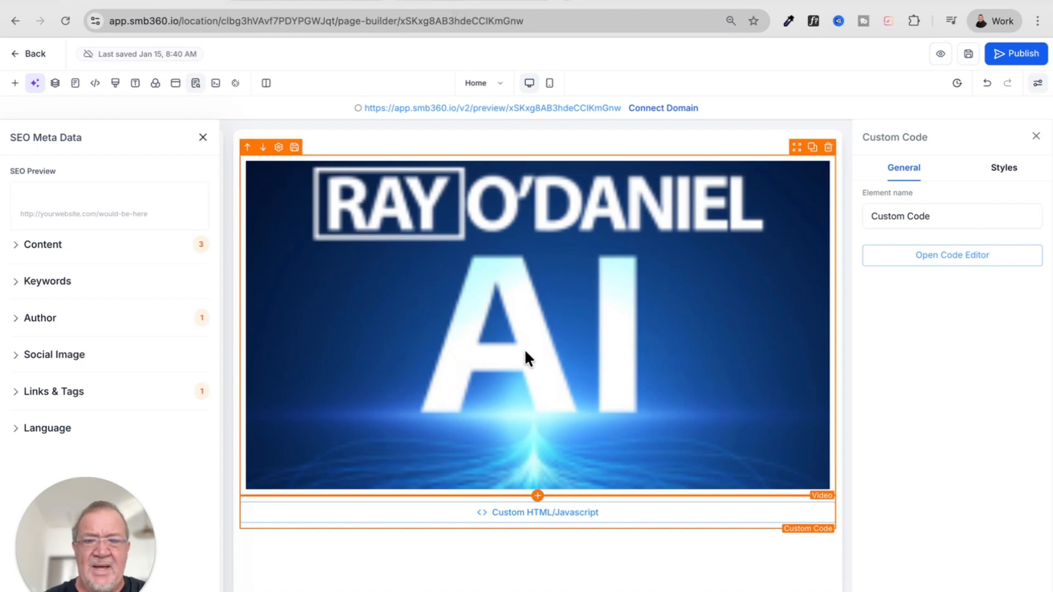
Step: Switch to TextEdit and copy the entire first iframe code, including its text-align: center div wrapper
{"action": "left_click", "coordinate": [632, 587]}
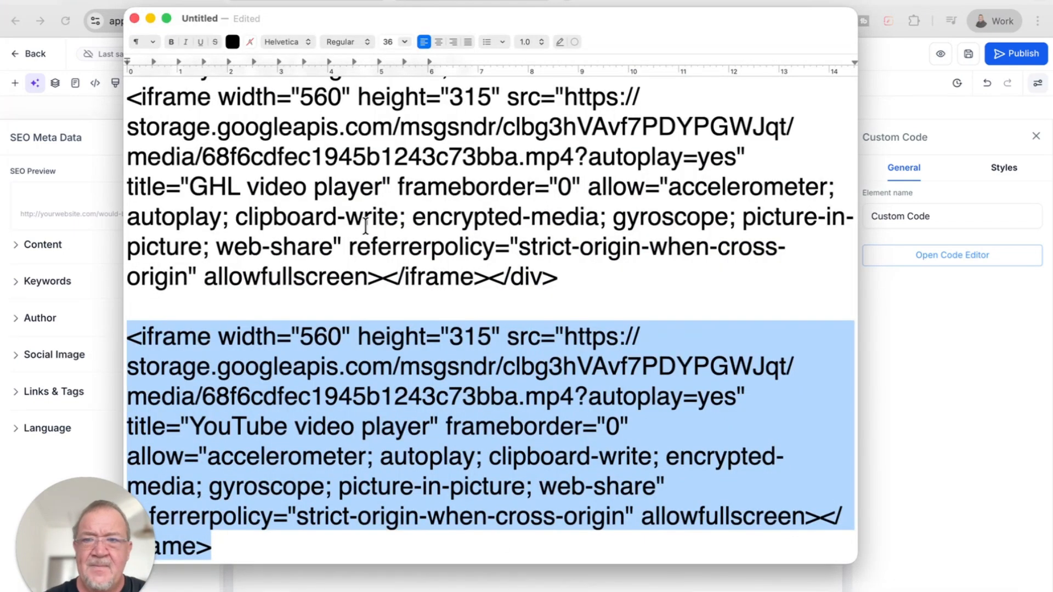
{"action": "left_click", "coordinate": [335, 214]}
{"action": "scroll", "coordinate": [224, 241], "scroll_direction": "up", "scroll_amount": 2}
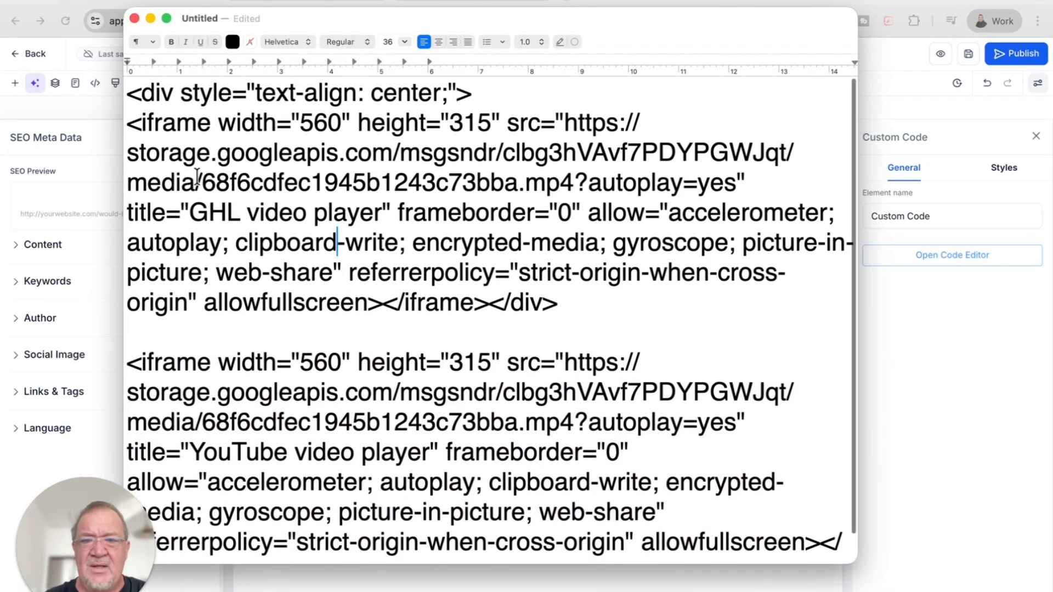
{"action": "left_click_drag", "start_coordinate": [125, 94], "coordinate": [558, 310]}
{"action": "right_click", "coordinate": [440, 239]}
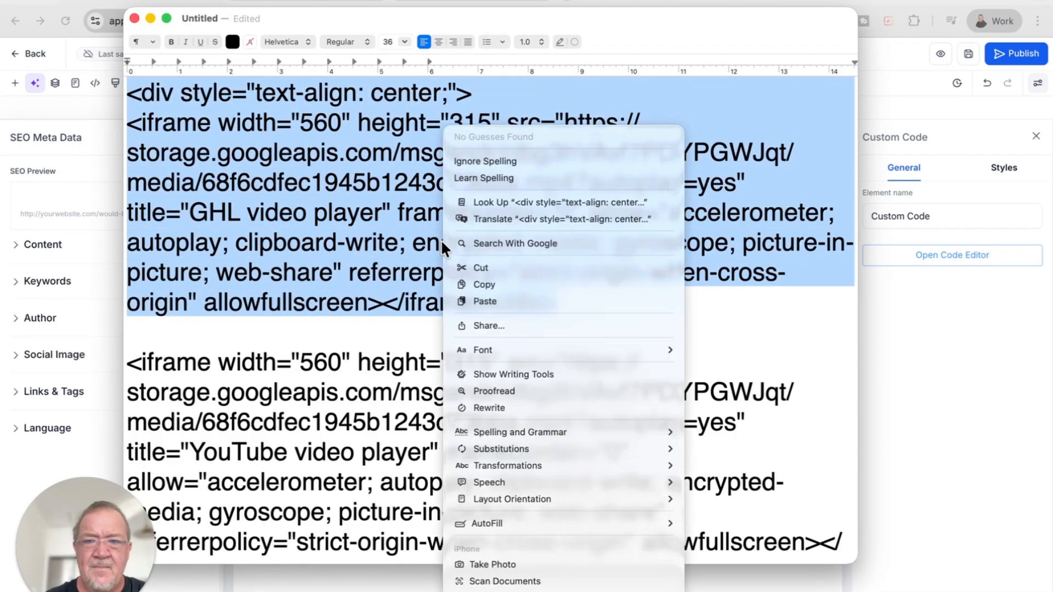
{"action": "left_click", "coordinate": [478, 281]}
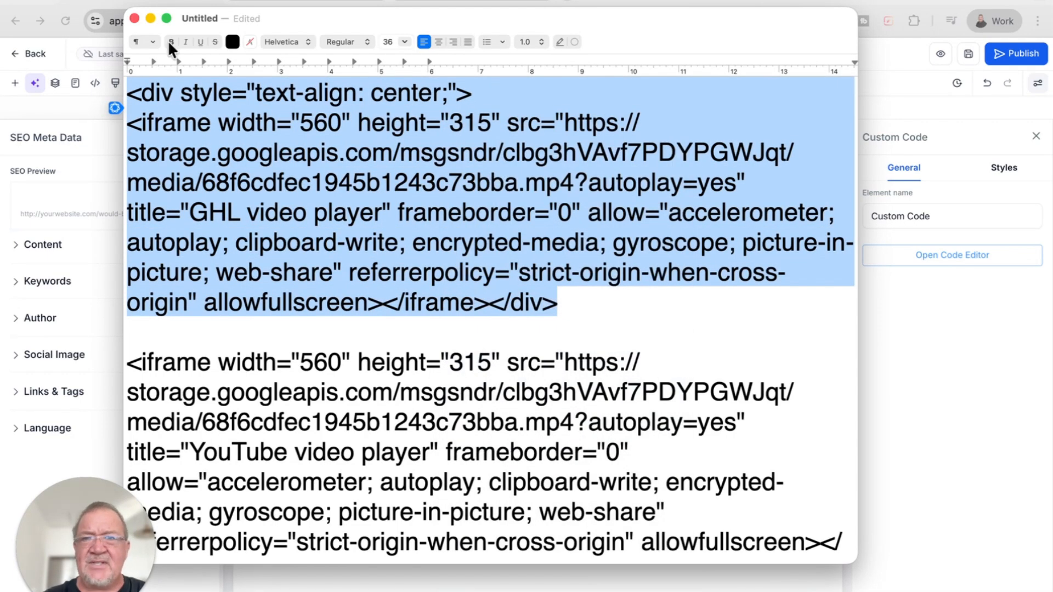
Step: Return to the page builder, replace all the Custom Code element's code with the copied centered iframe version, and save the page
{"action": "key", "text": "super+Tab"}
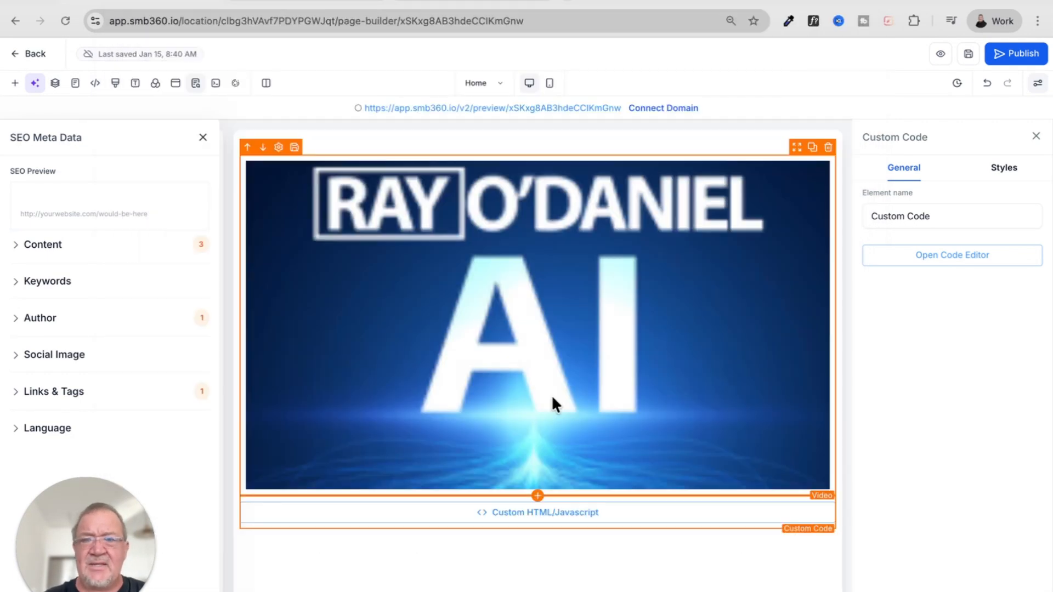
{"action": "left_click", "coordinate": [938, 264]}
{"action": "key", "text": "super+a"}
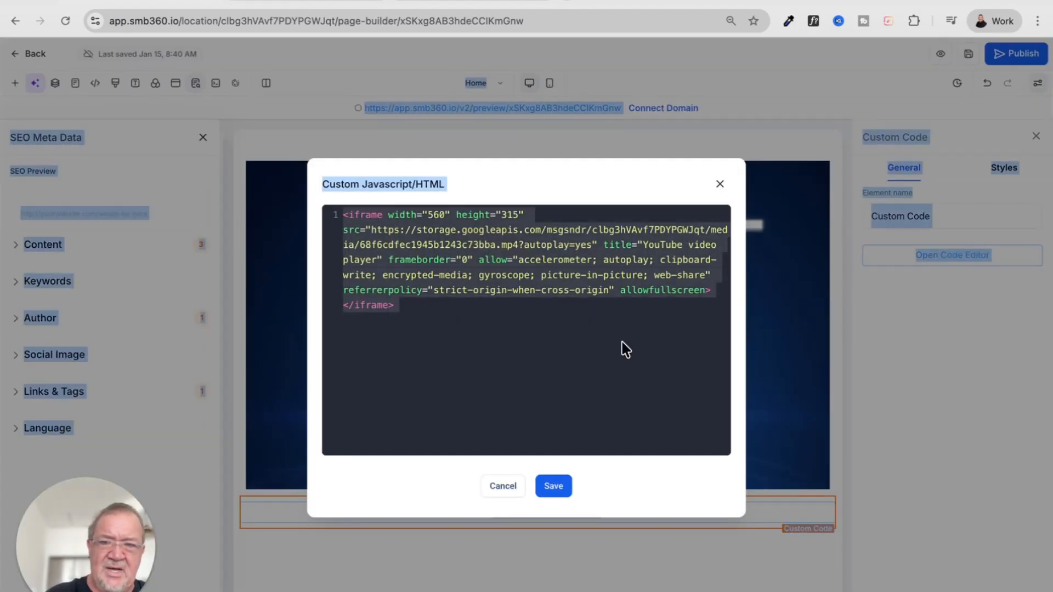
{"action": "left_click", "coordinate": [621, 355]}
{"action": "key", "text": "super+a"}
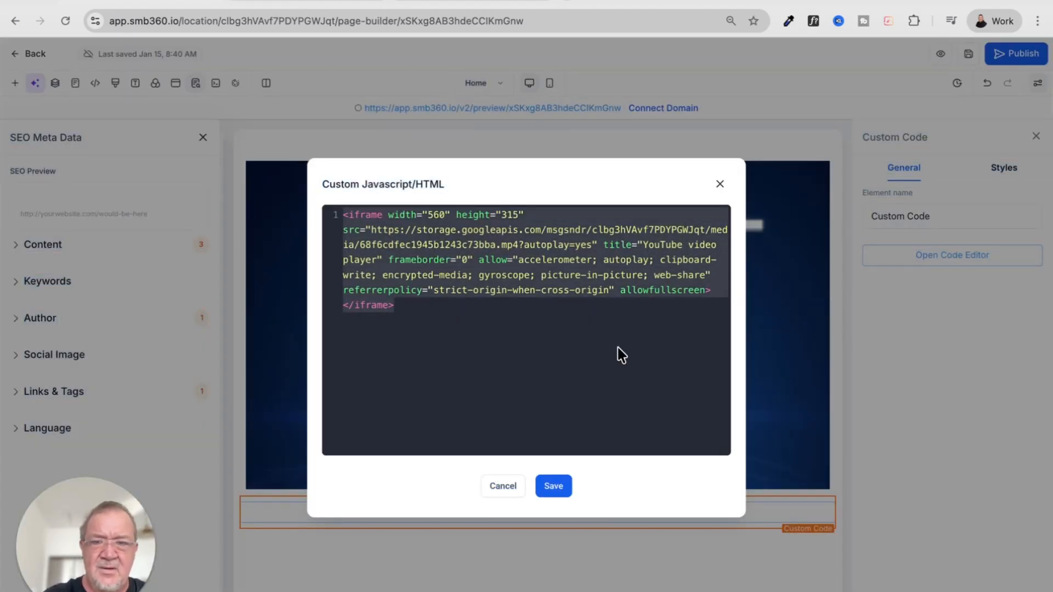
{"action": "key", "text": "BackSpace"}
{"action": "key", "text": "super+v"}
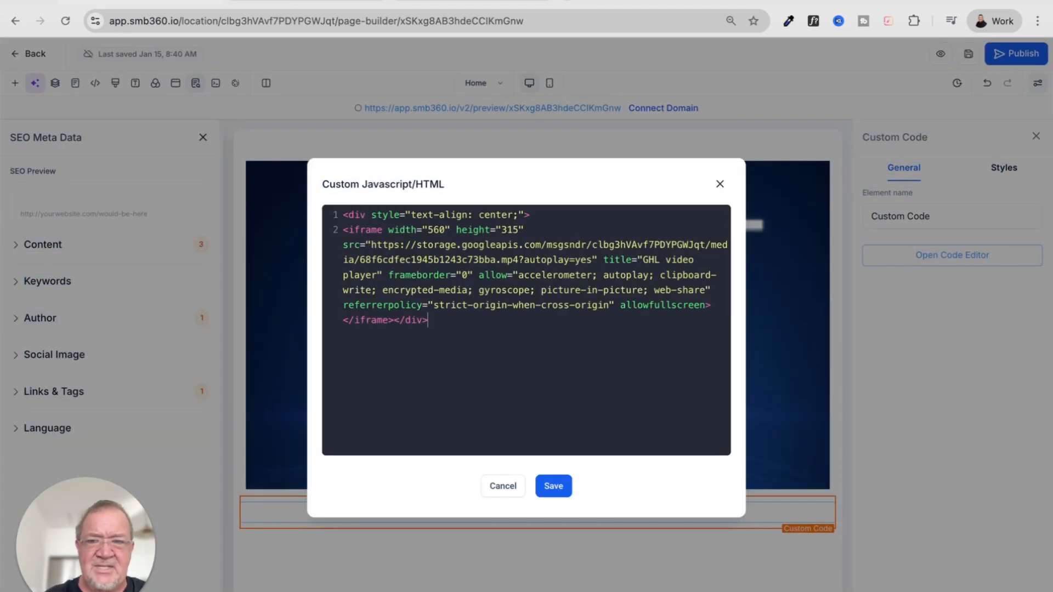
{"action": "left_click", "coordinate": [553, 486]}
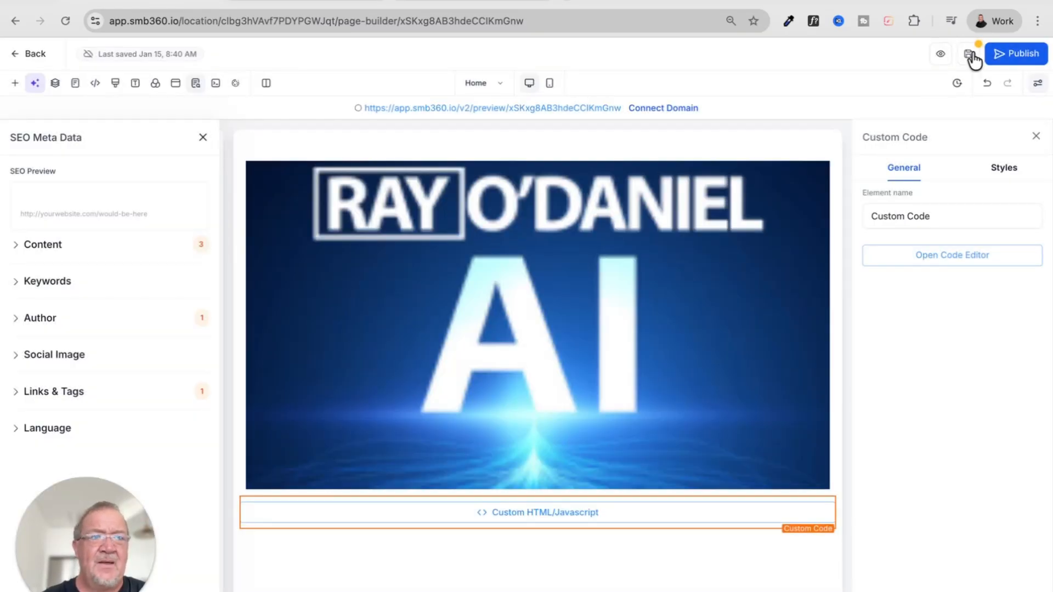
{"action": "left_click", "coordinate": [969, 54]}
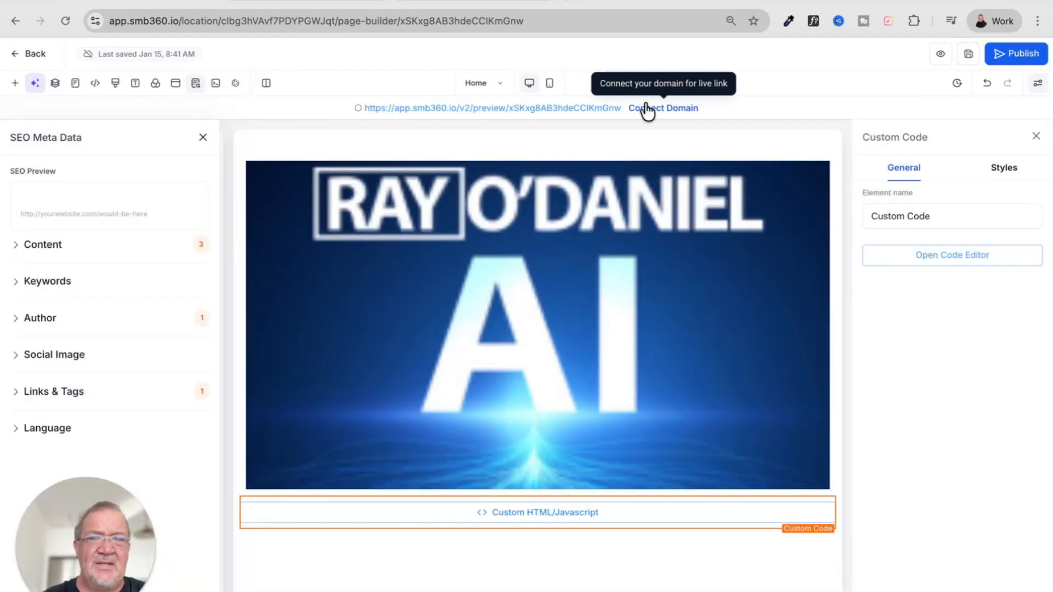
Step: Preview the page, play the centered iframe video below the hosted one, and return to the page builder
{"action": "left_click", "coordinate": [941, 55]}
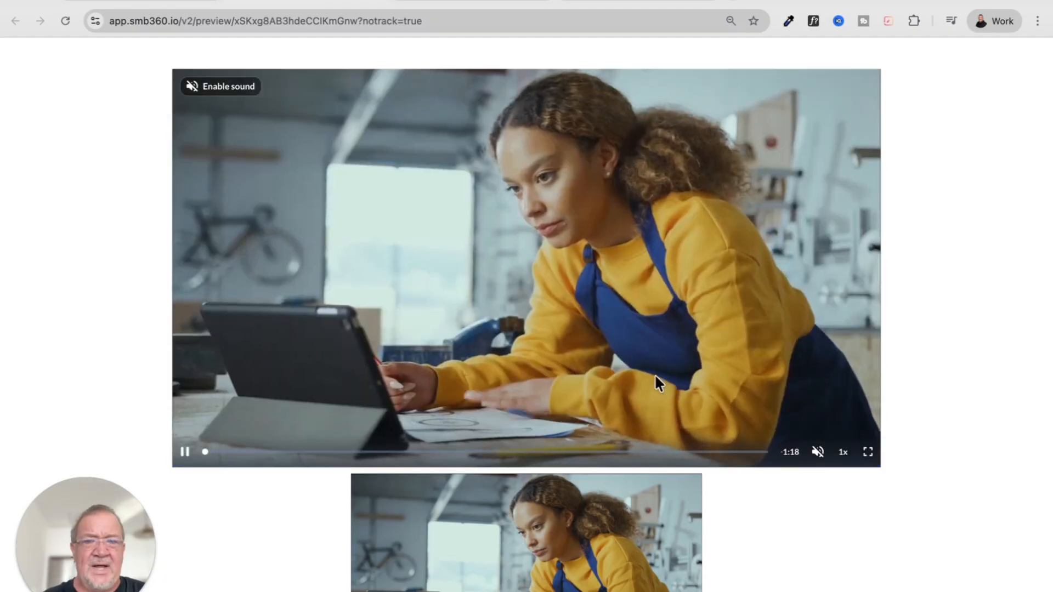
{"action": "scroll", "coordinate": [633, 367], "scroll_direction": "down", "scroll_amount": 2}
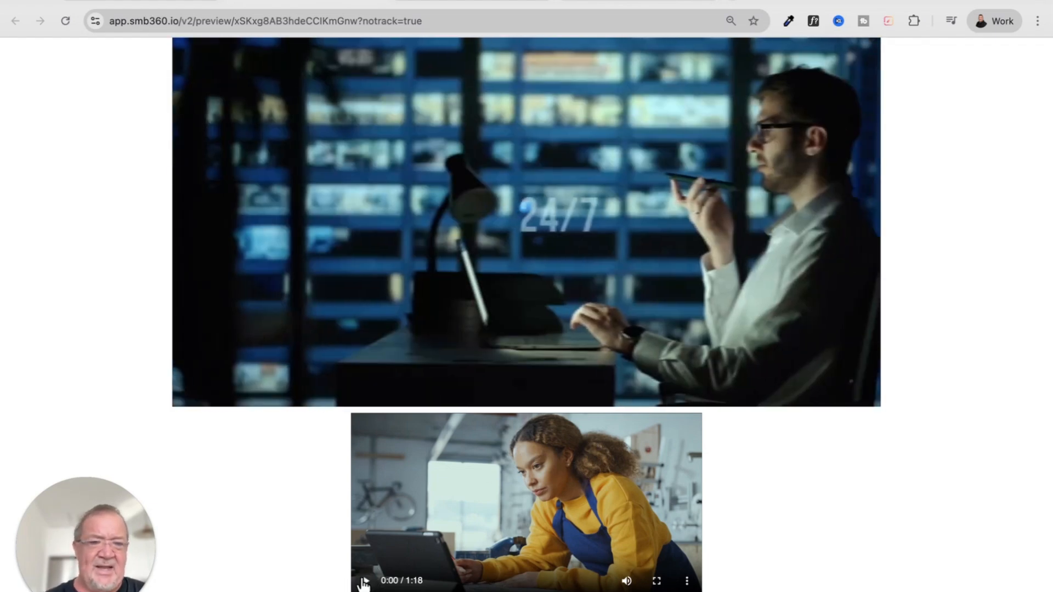
{"action": "left_click", "coordinate": [364, 581]}
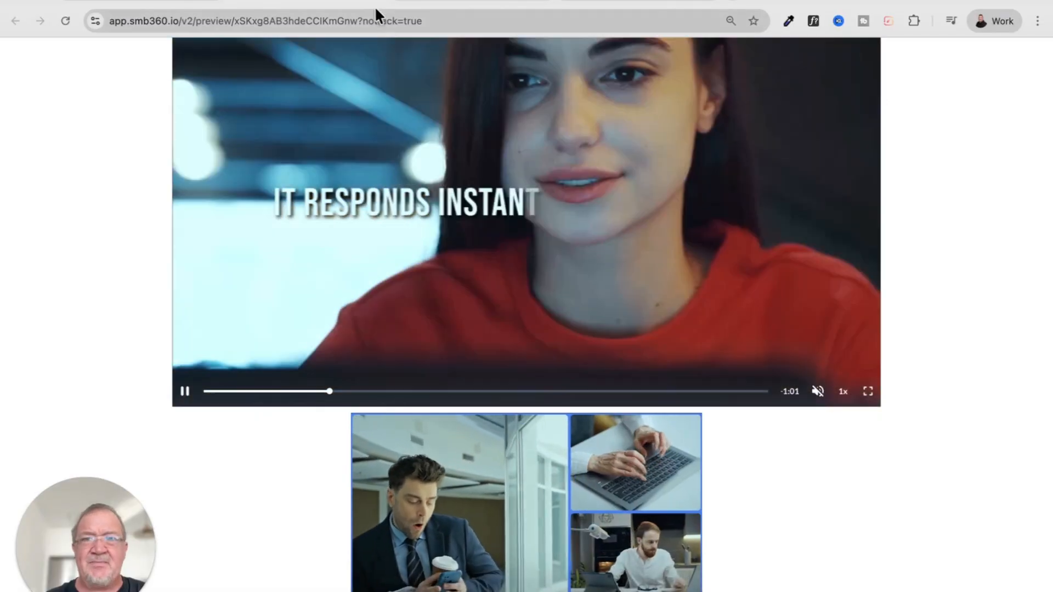
{"action": "left_click", "coordinate": [376, 6]}
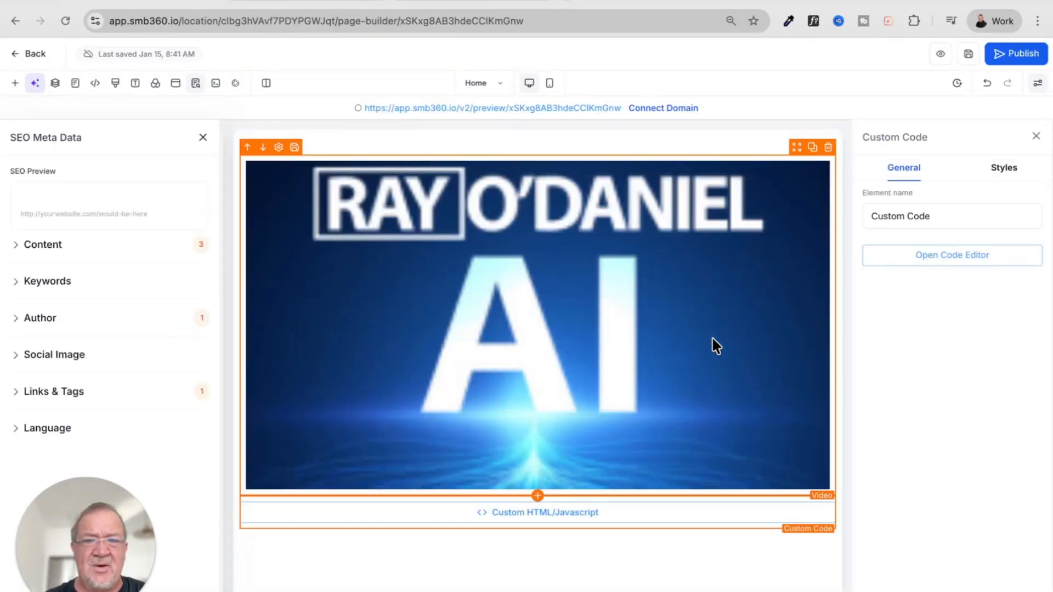
Step: Delete the hosted video element above the custom code, then save the page and preview it
{"action": "left_click", "coordinate": [827, 147]}
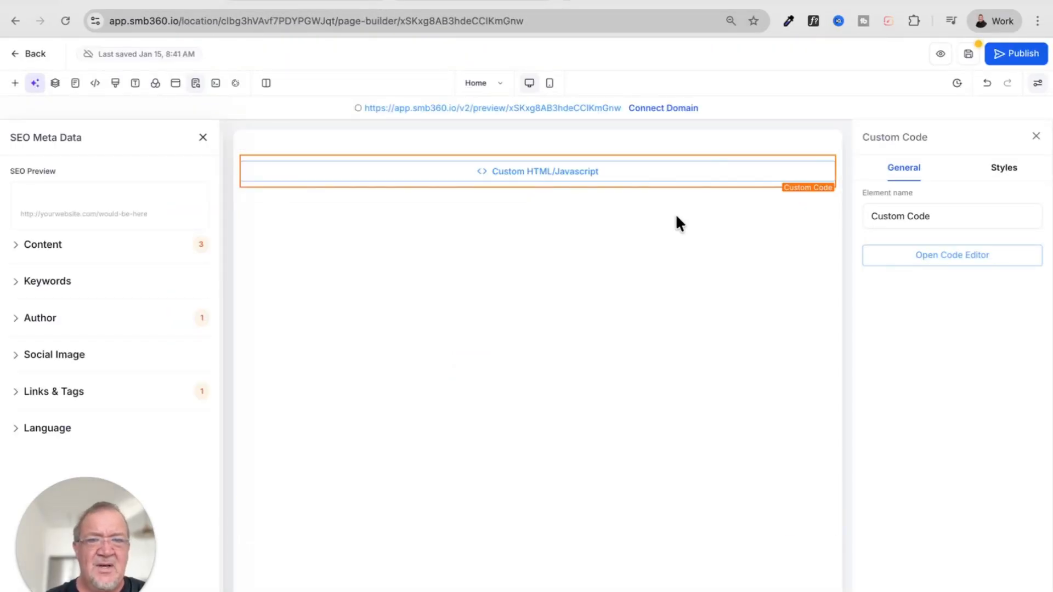
{"action": "left_click", "coordinate": [968, 55]}
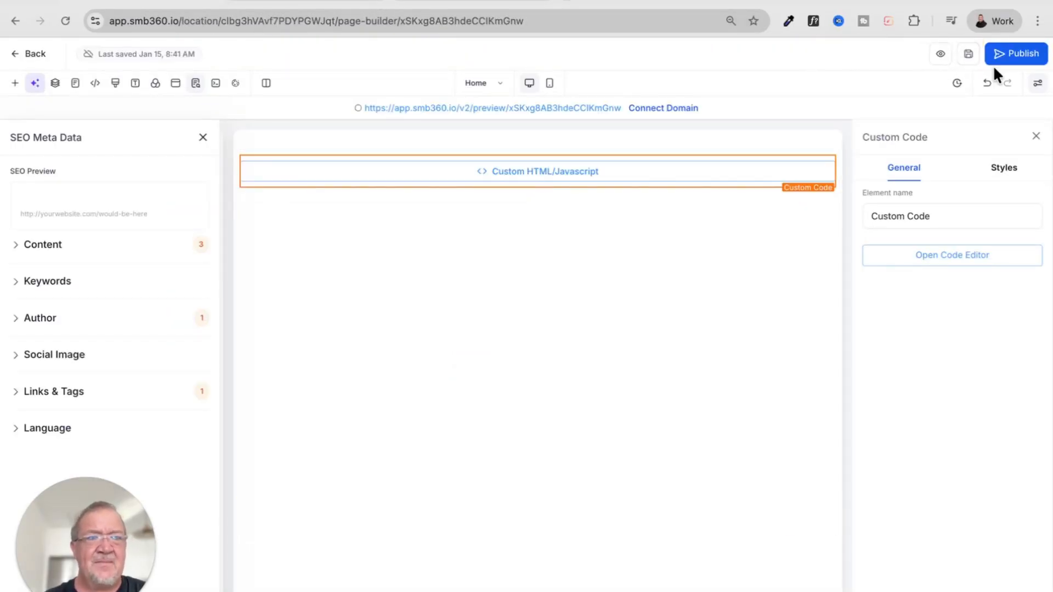
{"action": "left_click", "coordinate": [939, 54]}
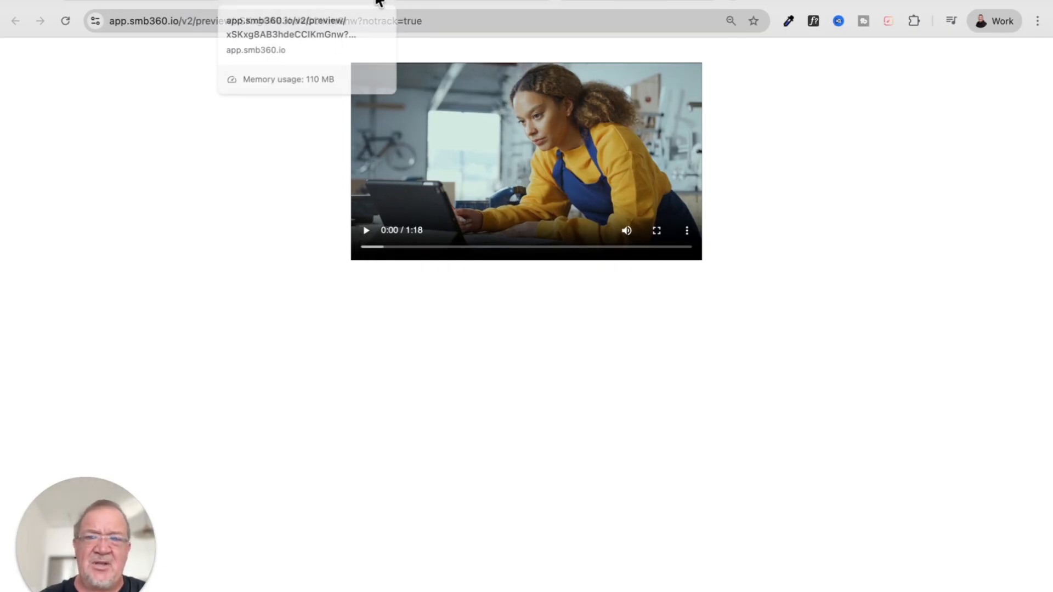
{"action": "left_click", "coordinate": [377, 2]}
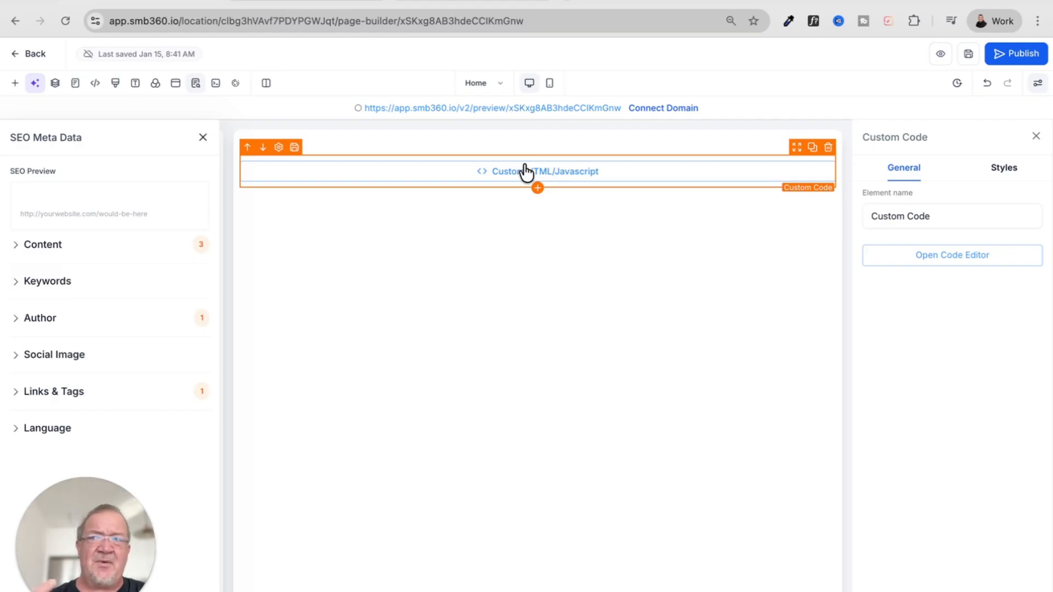
Step: Switch to TextEdit and delete the second iframe code, keeping only the one wrapped in the centering div
{"action": "left_click", "coordinate": [630, 582]}
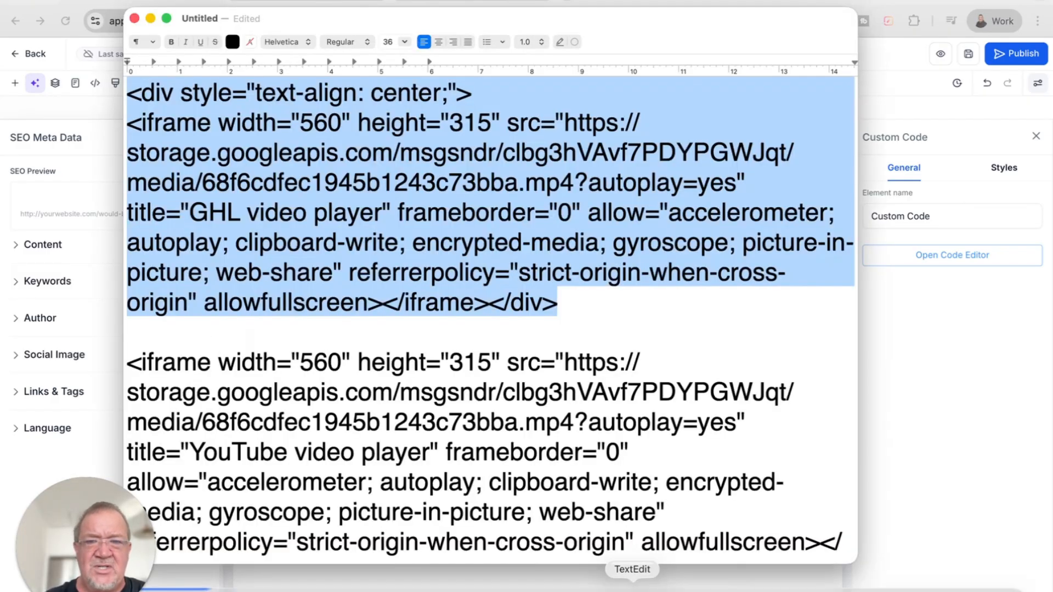
{"action": "left_click", "coordinate": [342, 207]}
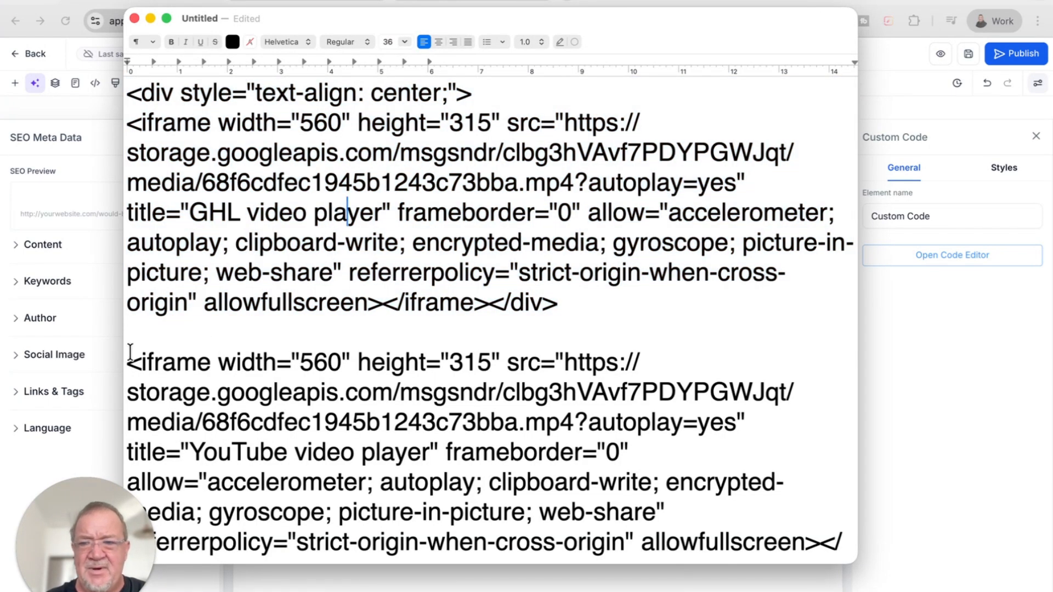
{"action": "left_click_drag", "start_coordinate": [129, 351], "coordinate": [285, 559]}
{"action": "key", "text": "BackSpace"}
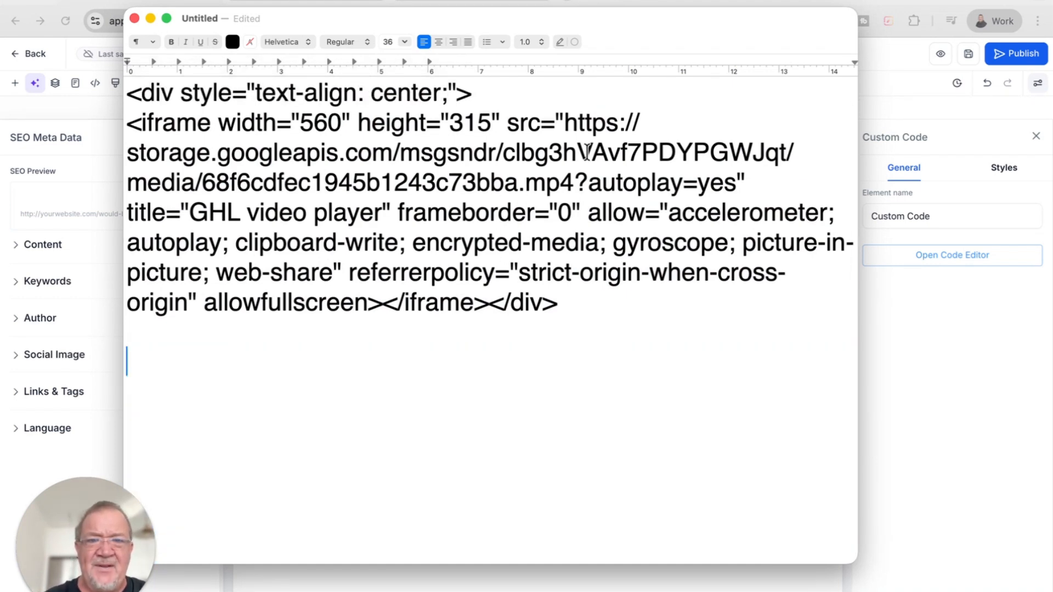
Step: Replace the .mp4 URL in the iframe's src with the placeholder <<update with video url from GHL>>, keeping ?autoplay=yes after it
{"action": "left_click_drag", "start_coordinate": [575, 182], "coordinate": [566, 125]}
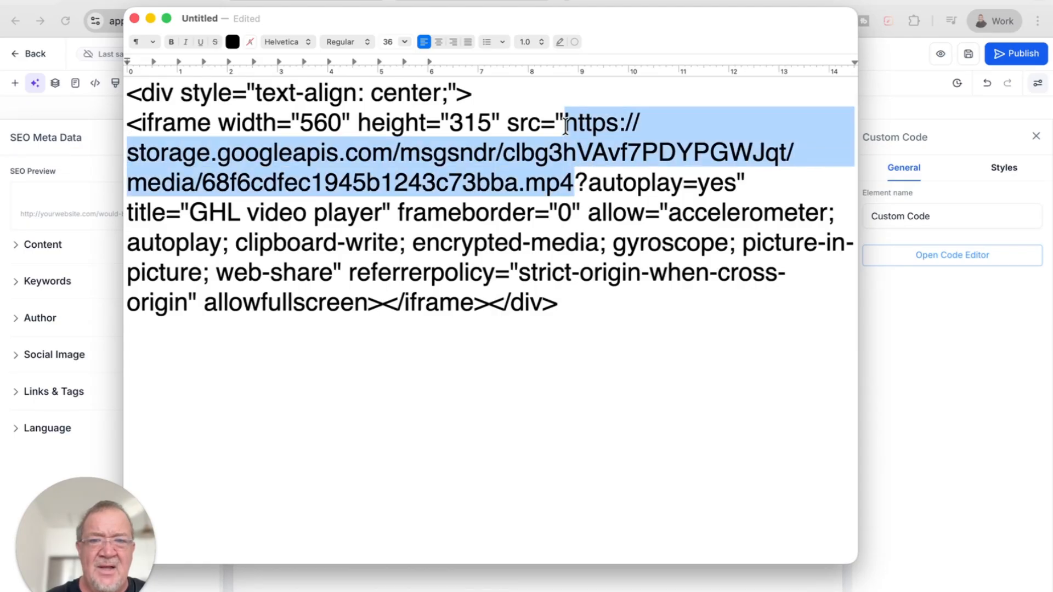
{"action": "type", "text": "<<update with video"}
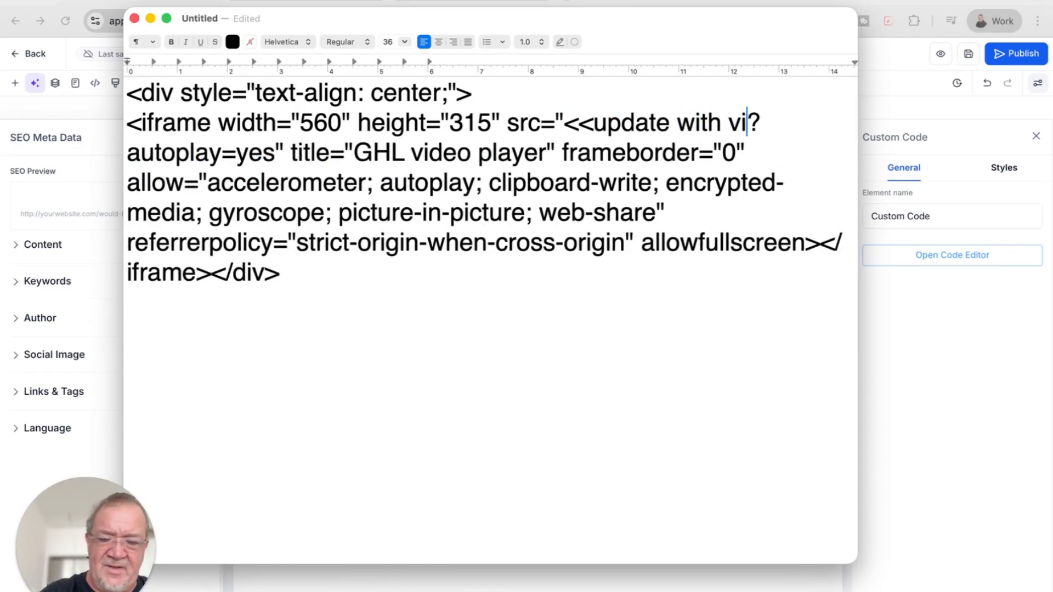
{"action": "type", "text": " url from G"}
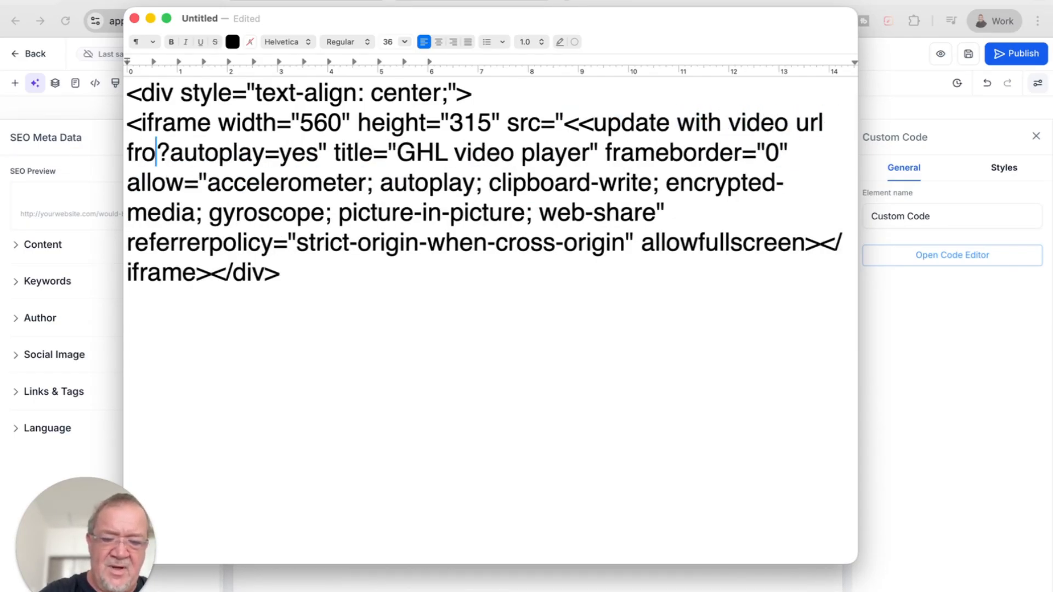
{"action": "type", "text": "HL>>"}
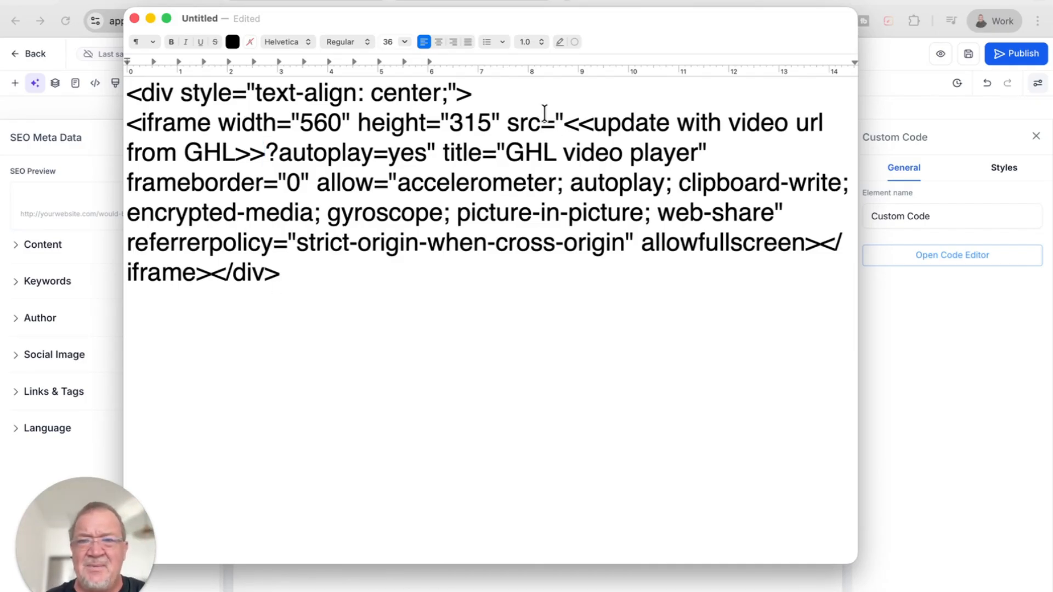
{"action": "left_click_drag", "start_coordinate": [564, 121], "coordinate": [260, 157]}
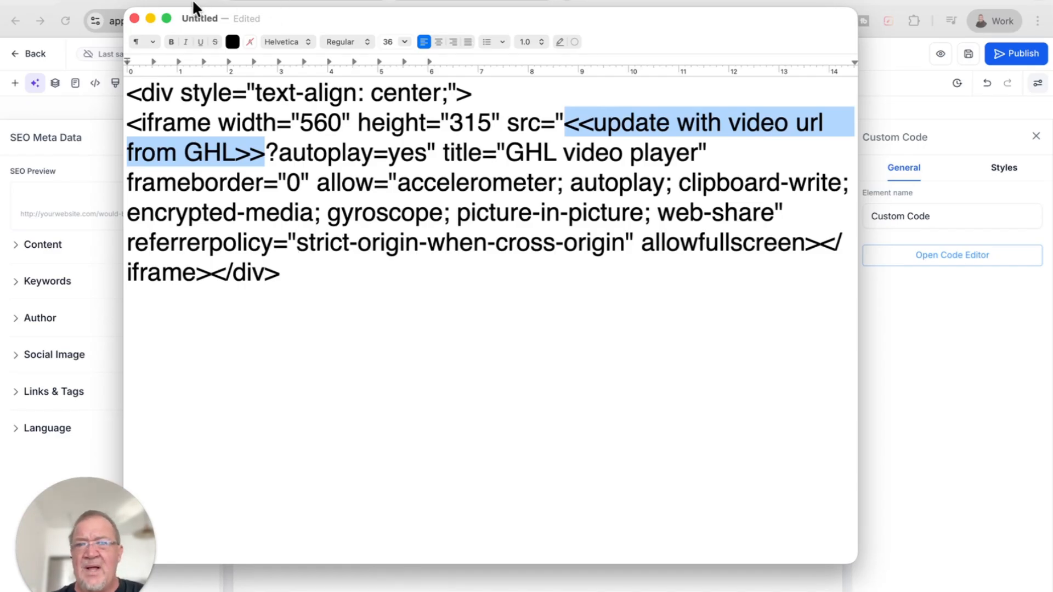
{"action": "left_click", "coordinate": [160, 2]}
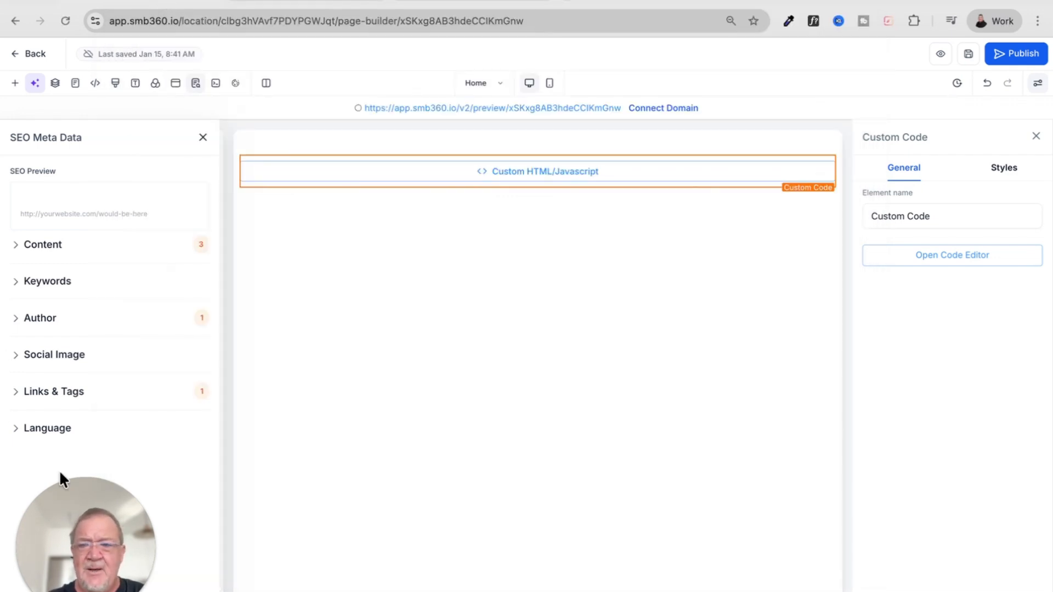
{"action": "left_click", "coordinate": [86, 580]}
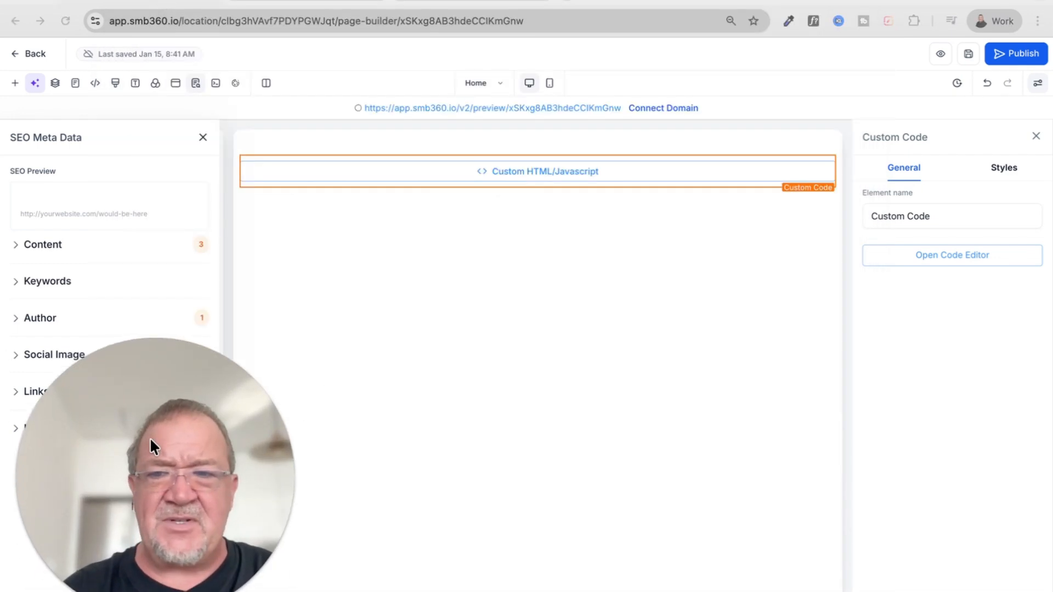
{"action": "left_click_drag", "start_coordinate": [150, 437], "coordinate": [496, 138]}
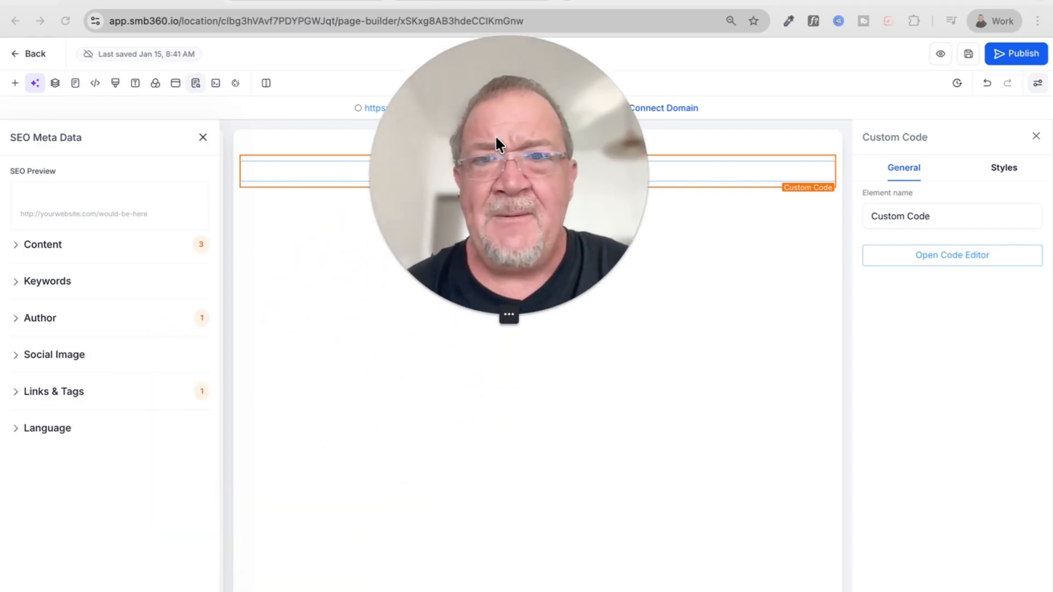